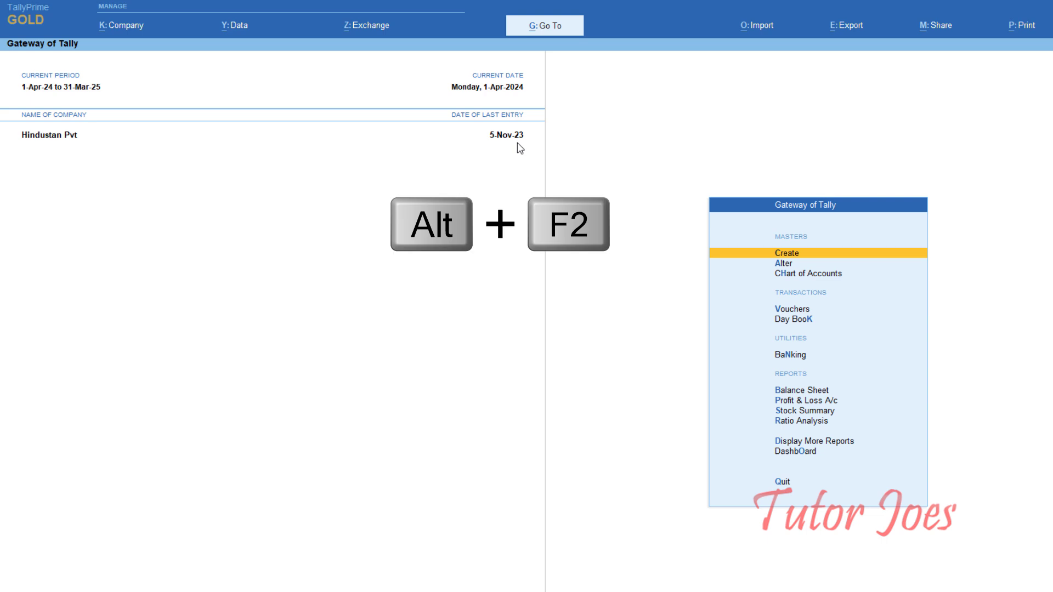
Step: Set the company's current period from 1-4-2023 to 31-3-2024
{"action": "key", "text": "alt+F2"}
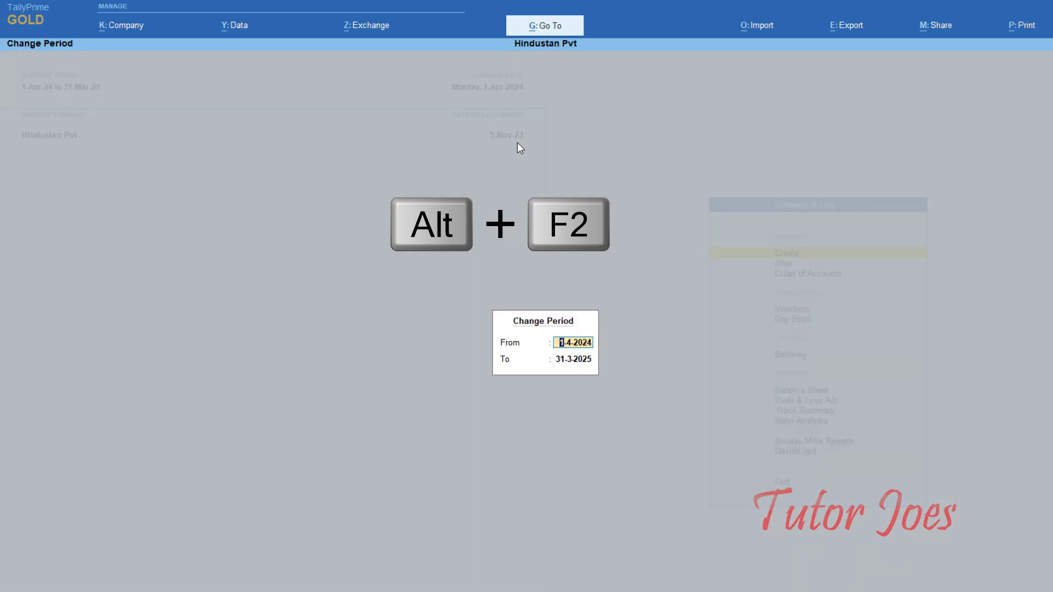
{"action": "type", "text": "1.4.2023"}
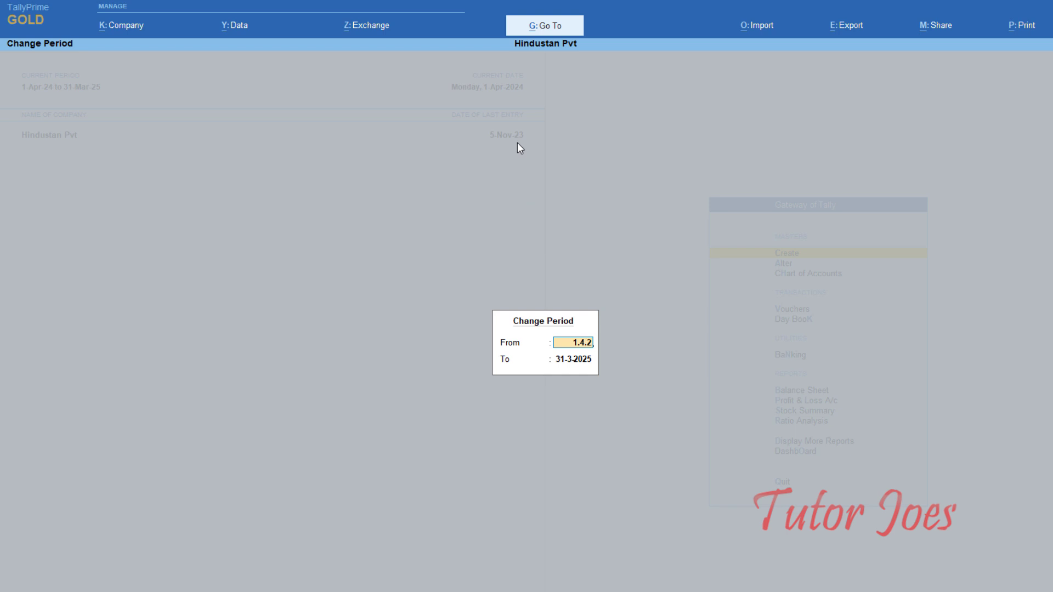
{"action": "key", "text": "Return"}
{"action": "type", "text": "31.3"}
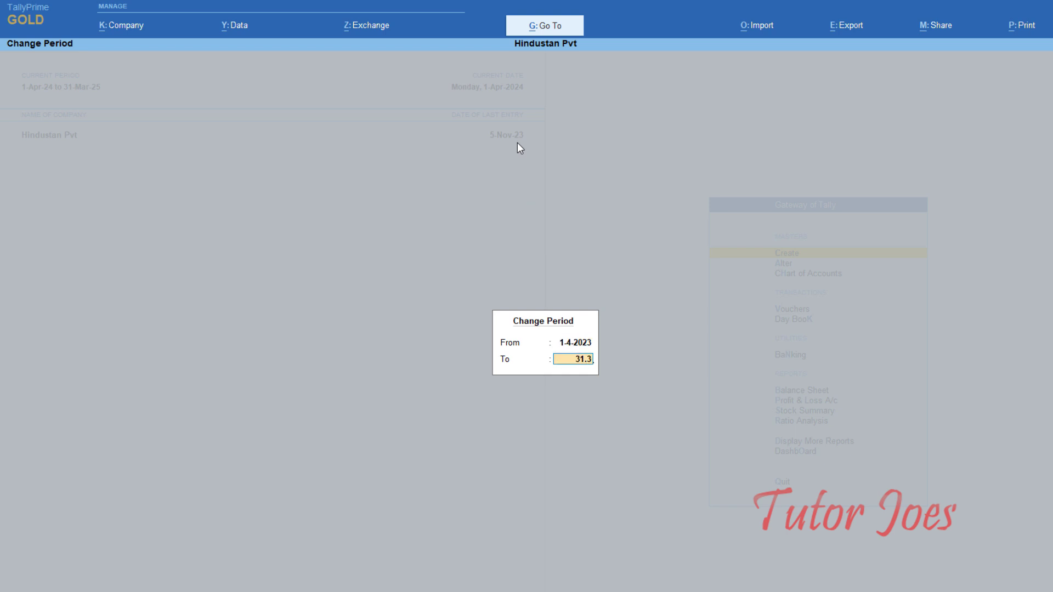
{"action": "key", "text": "Return"}
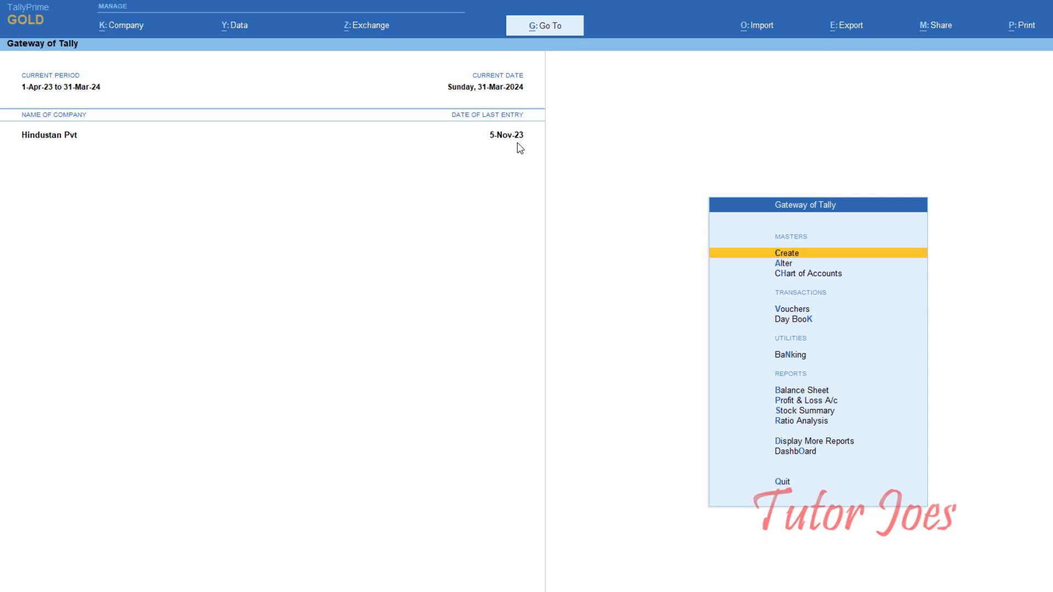
Step: Open the Day Book of Hindustan Pvt
{"action": "key", "text": "Down"}
{"action": "key", "text": "Down"}
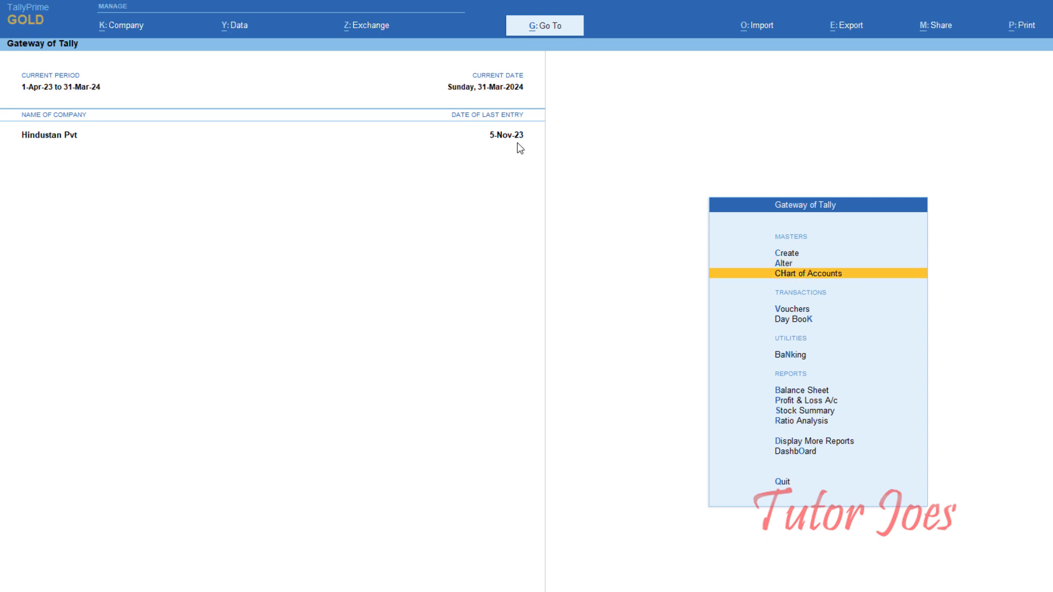
{"action": "key", "text": "Down"}
{"action": "key", "text": "Down"}
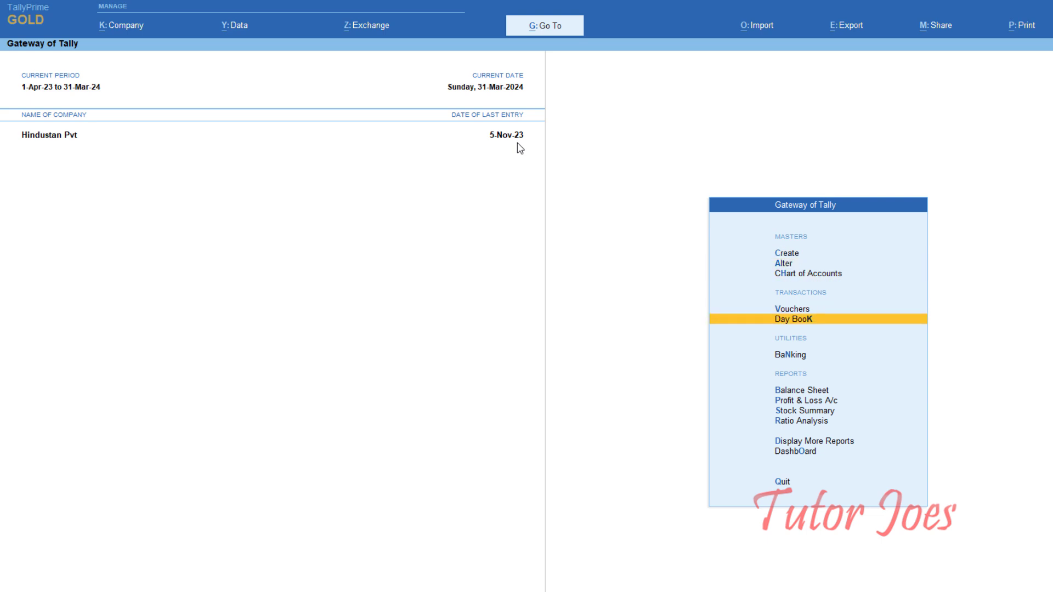
{"action": "key", "text": "Return"}
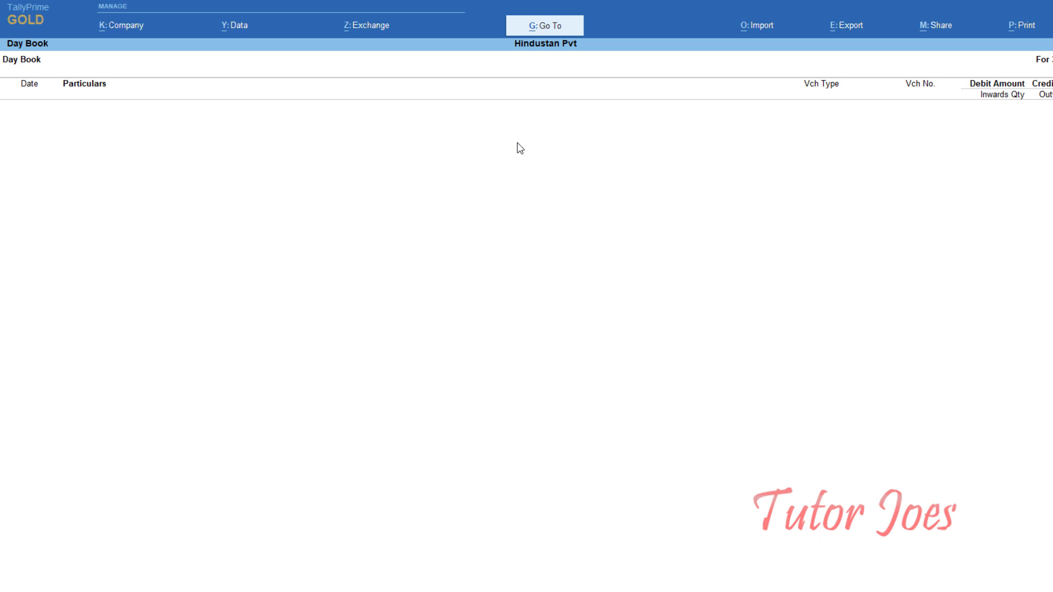
Step: Show the Day Book for the period 1-4-2023 to 31-3-2024 and return to the Gateway of Tally
{"action": "key", "text": "alt+F2"}
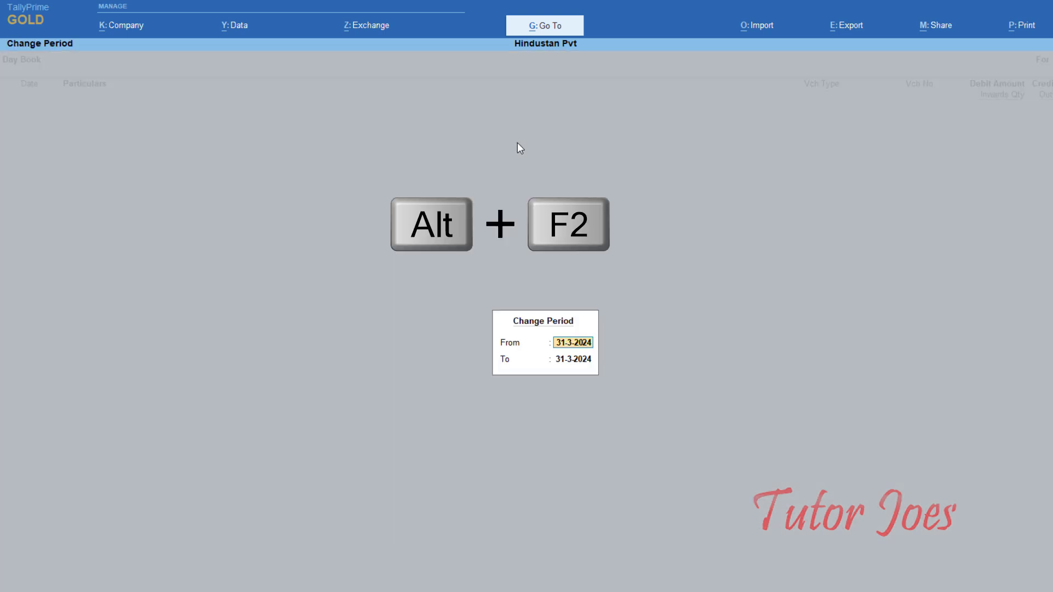
{"action": "type", "text": "1.4.23"}
{"action": "key", "text": "Return"}
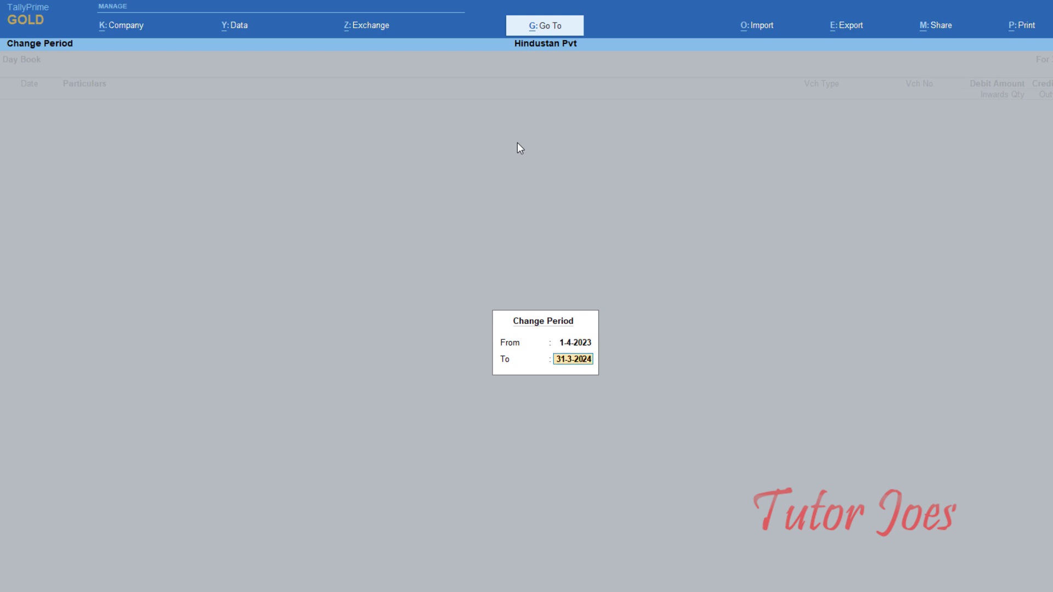
{"action": "type", "text": "31.3"}
{"action": "key", "text": "Return"}
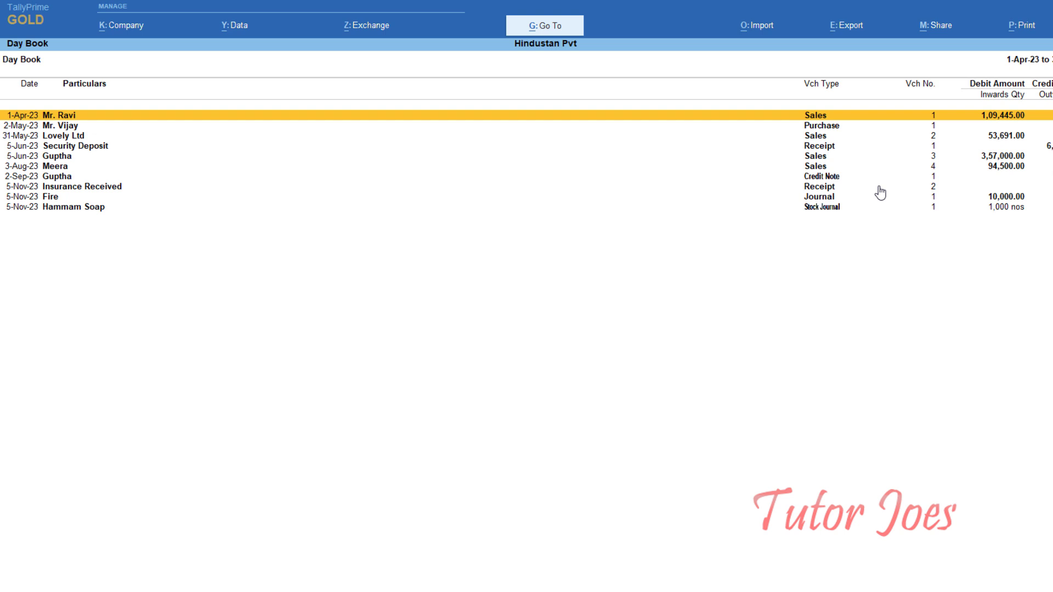
{"action": "key", "text": "Escape"}
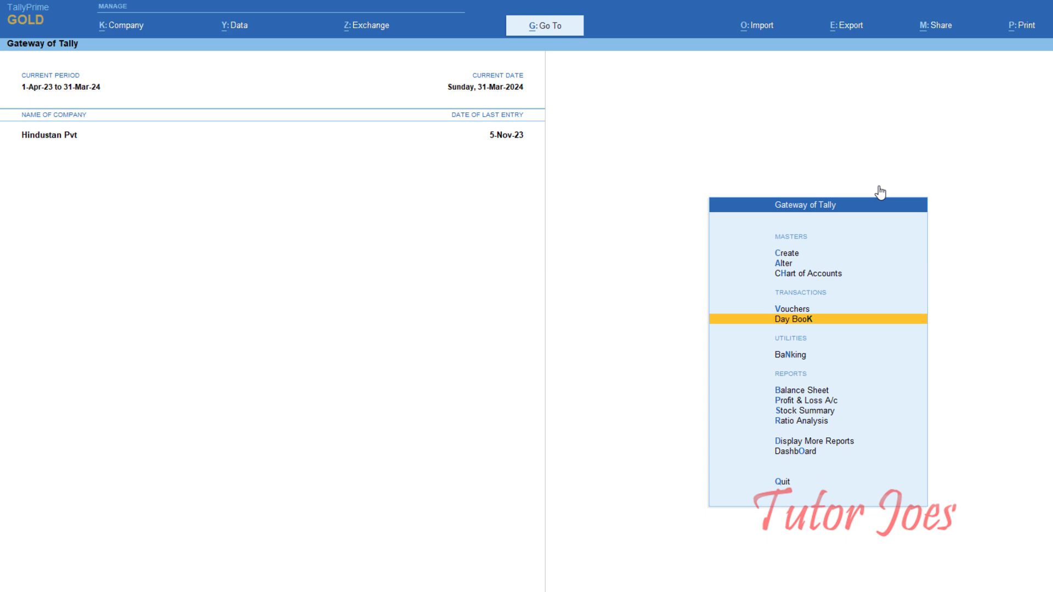
Step: View the blank Stock Item creation form and quit back to the Gateway of Tally without creating an item
{"action": "key", "text": "Up"}
{"action": "key", "text": "Up"}
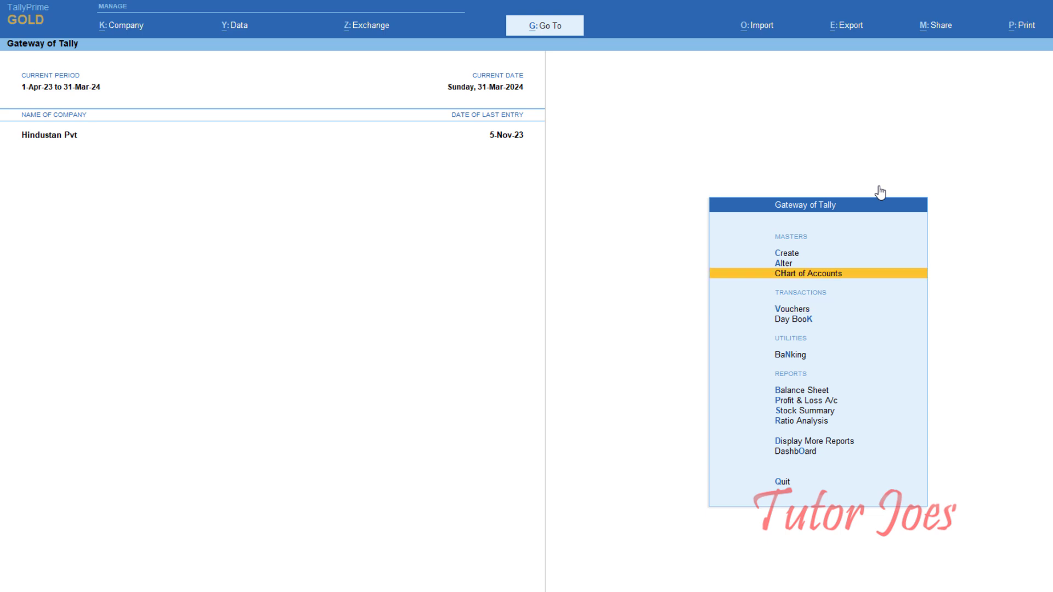
{"action": "key", "text": "Up"}
{"action": "key", "text": "Up"}
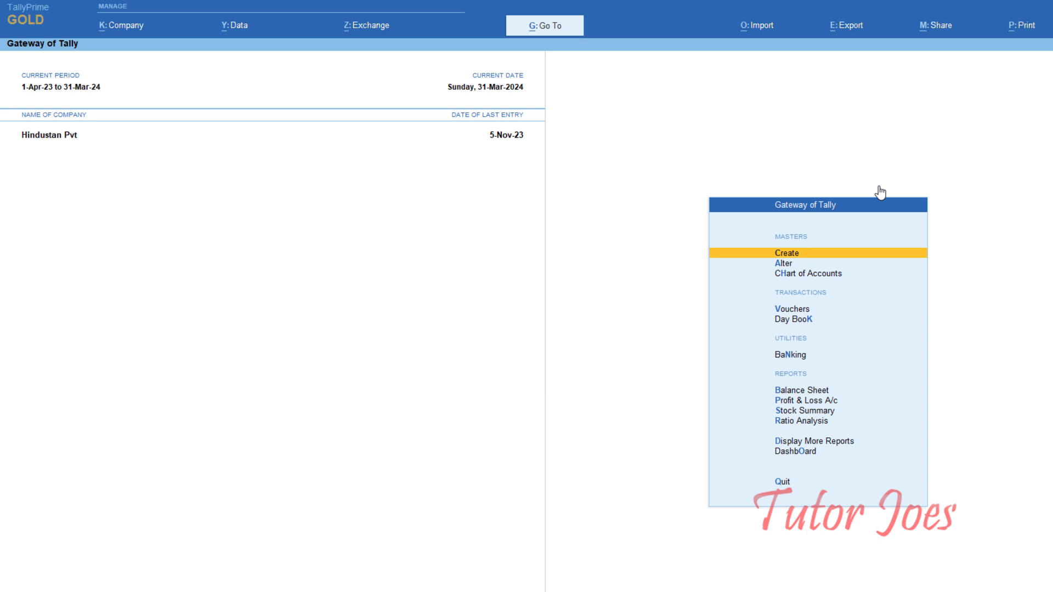
{"action": "key", "text": "Return"}
{"action": "key", "text": "Down"}
{"action": "key", "text": "Down"}
{"action": "key", "text": "Down"}
{"action": "key", "text": "Down"}
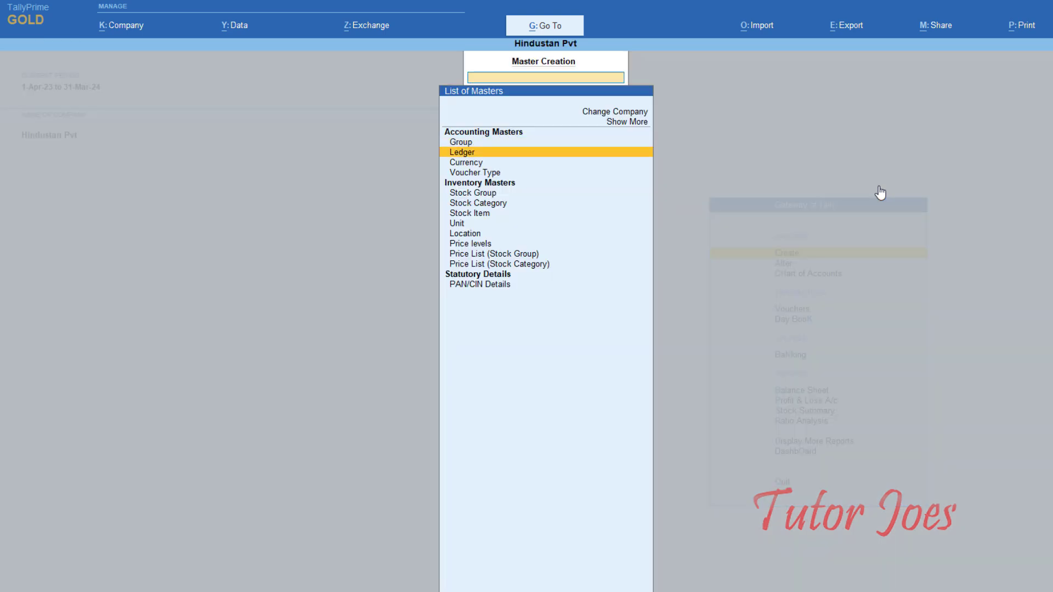
{"action": "key", "text": "Down"}
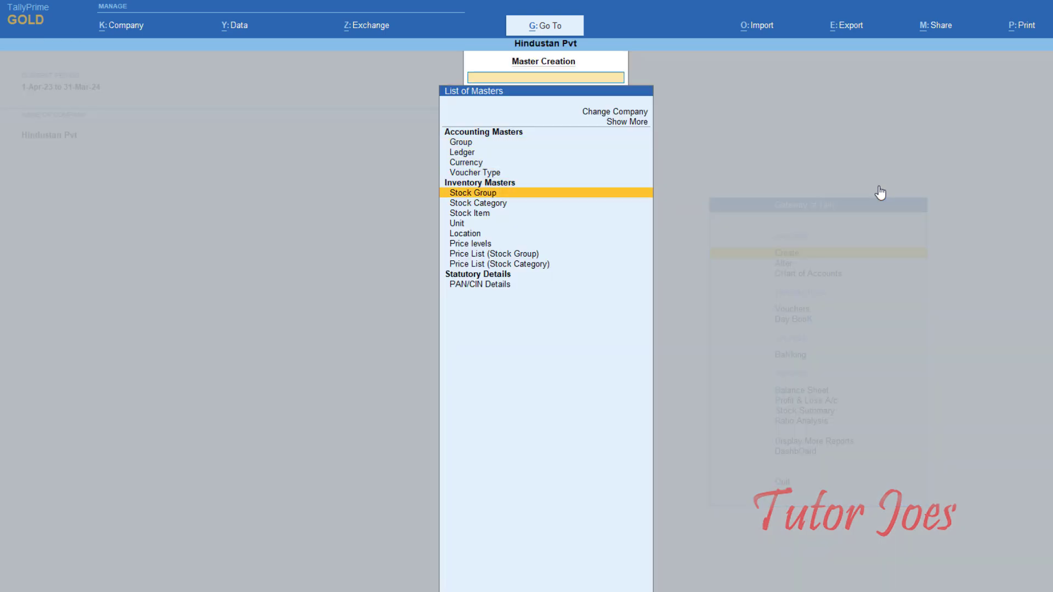
{"action": "key", "text": "Down"}
{"action": "key", "text": "Down"}
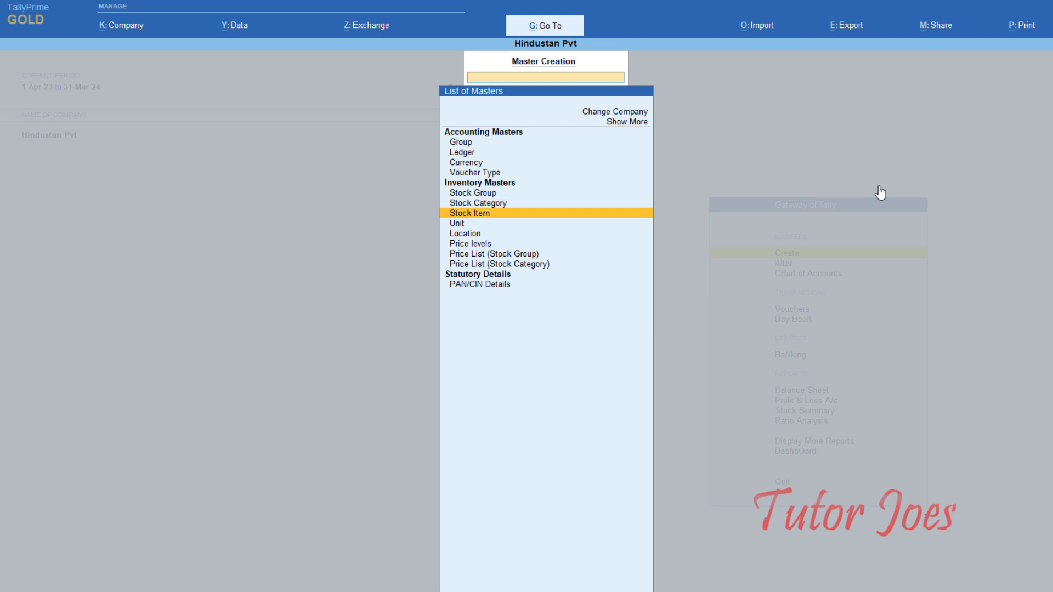
{"action": "key", "text": "Return"}
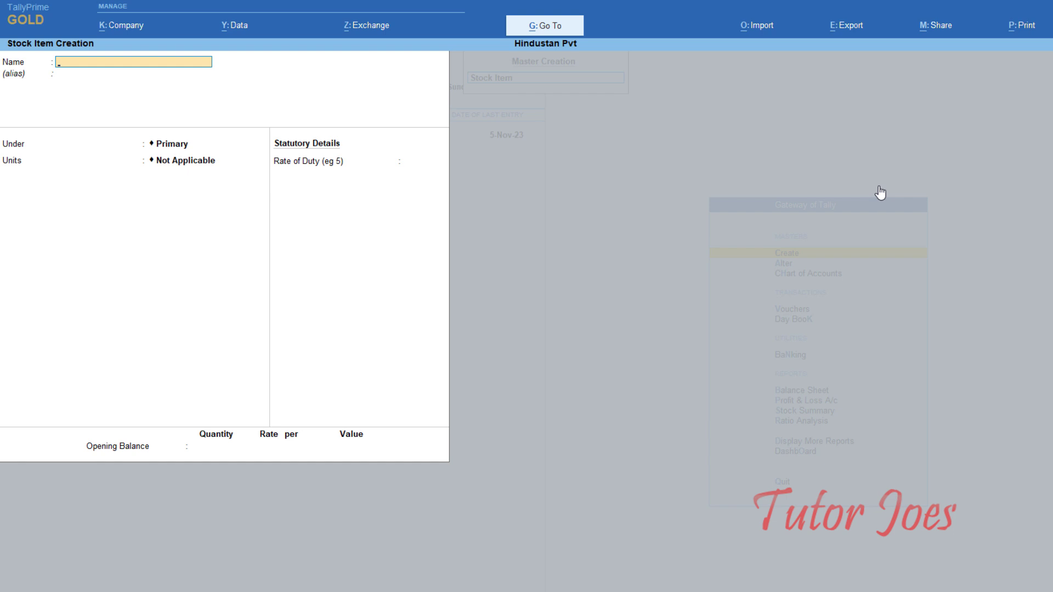
{"action": "key", "text": "Escape"}
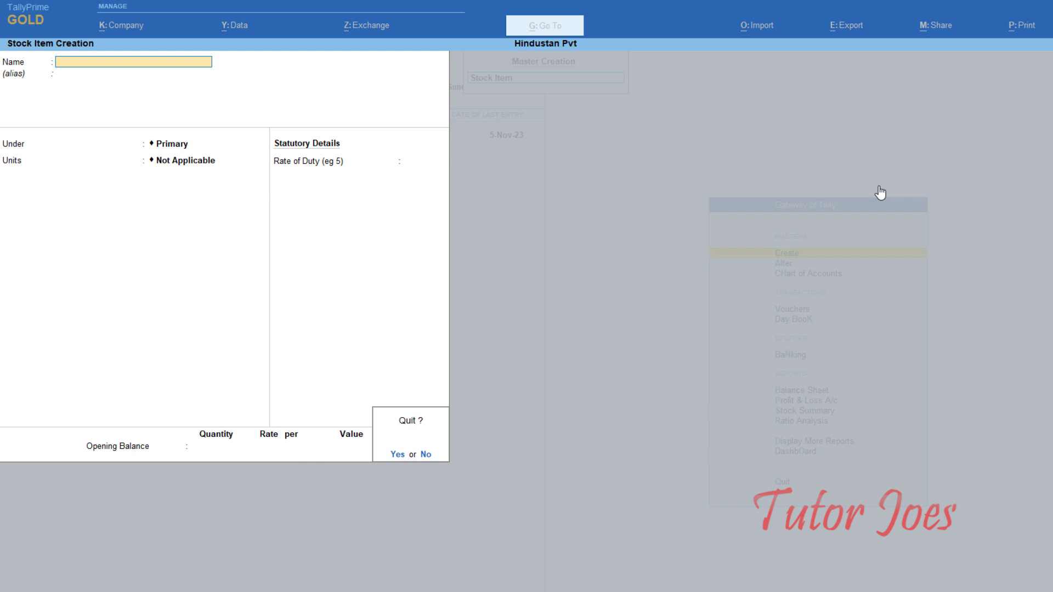
{"action": "key", "text": "y"}
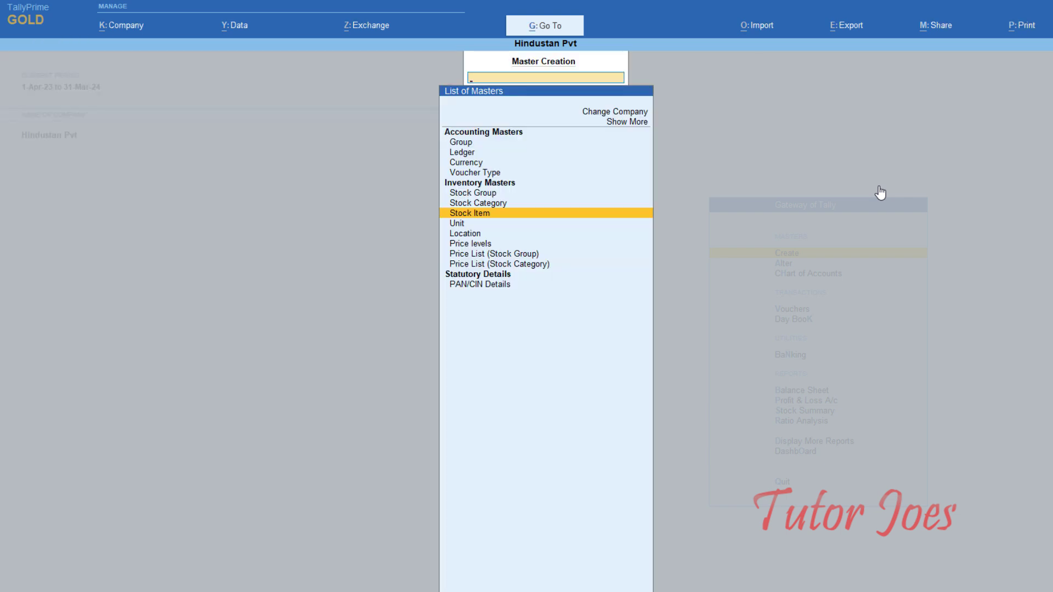
{"action": "key", "text": "Escape"}
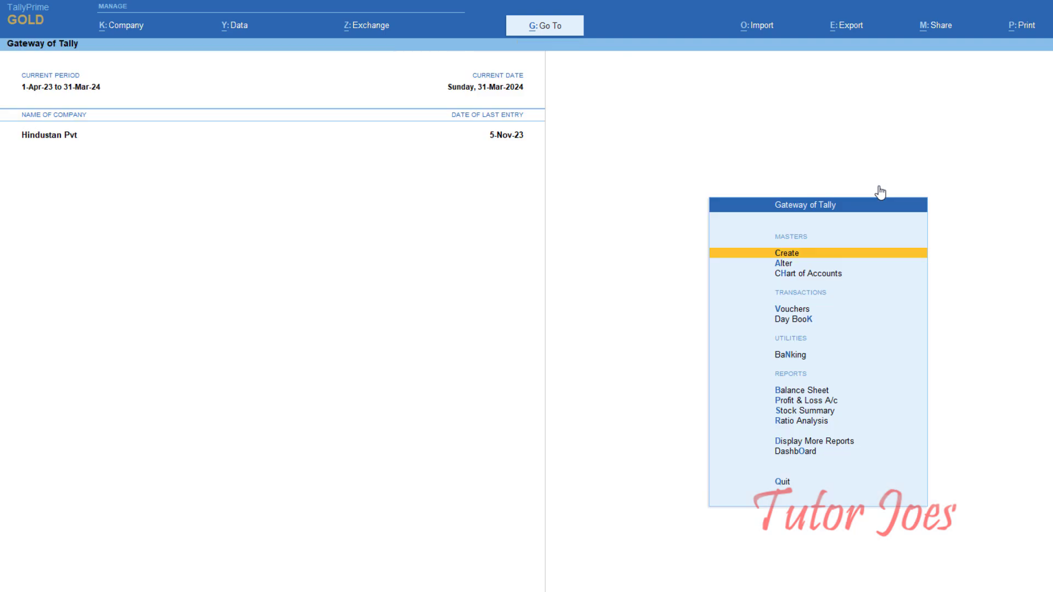
Step: Open the list of Stock Items in the Chart of Accounts
{"action": "key", "text": "Down"}
{"action": "key", "text": "Down"}
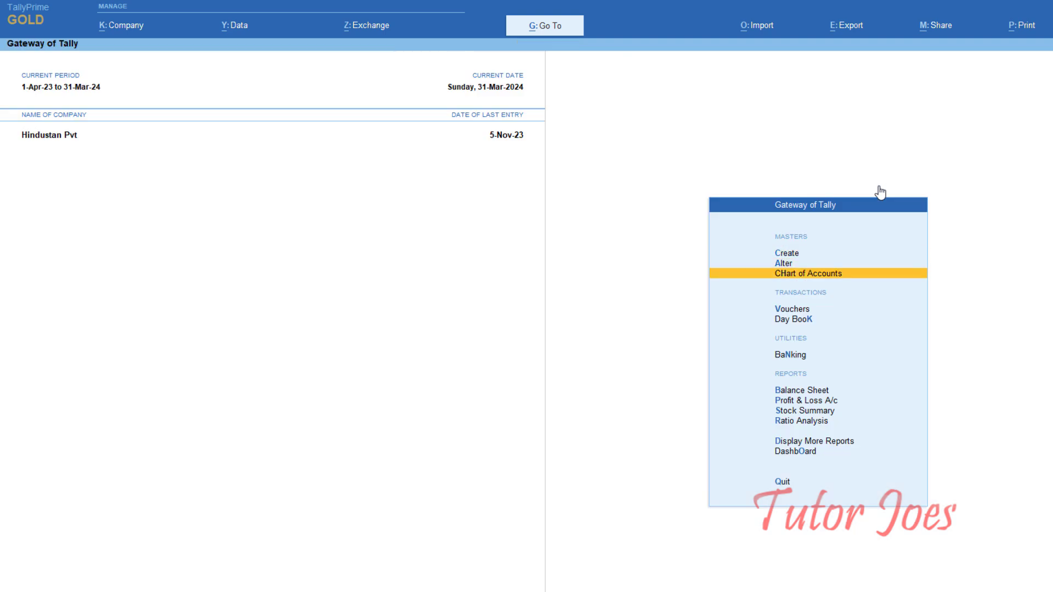
{"action": "key", "text": "Return"}
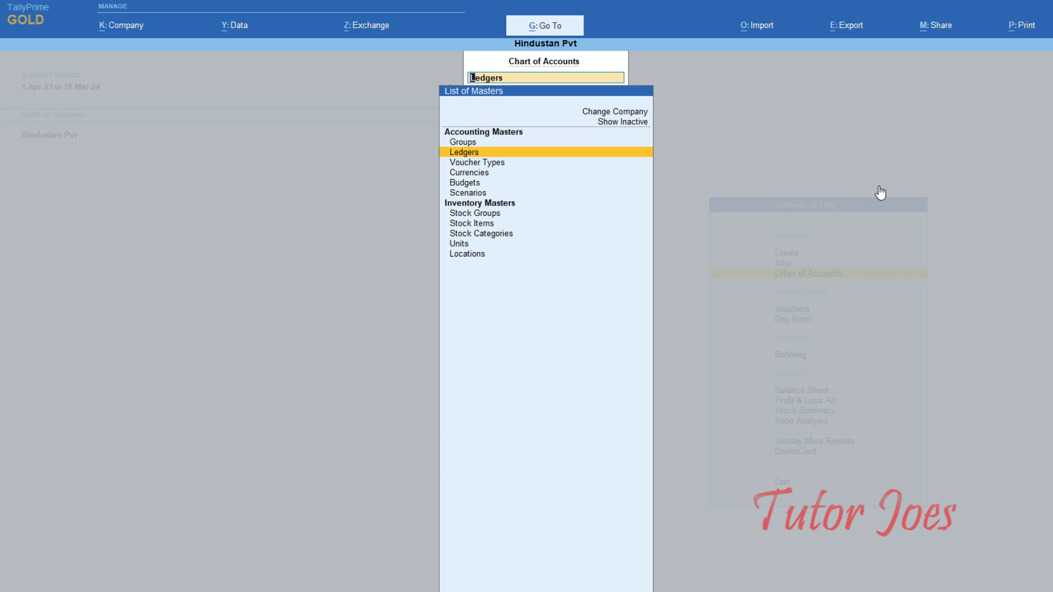
{"action": "key", "text": "Down"}
{"action": "key", "text": "Down"}
{"action": "key", "text": "Down"}
{"action": "key", "text": "Down"}
{"action": "key", "text": "Down"}
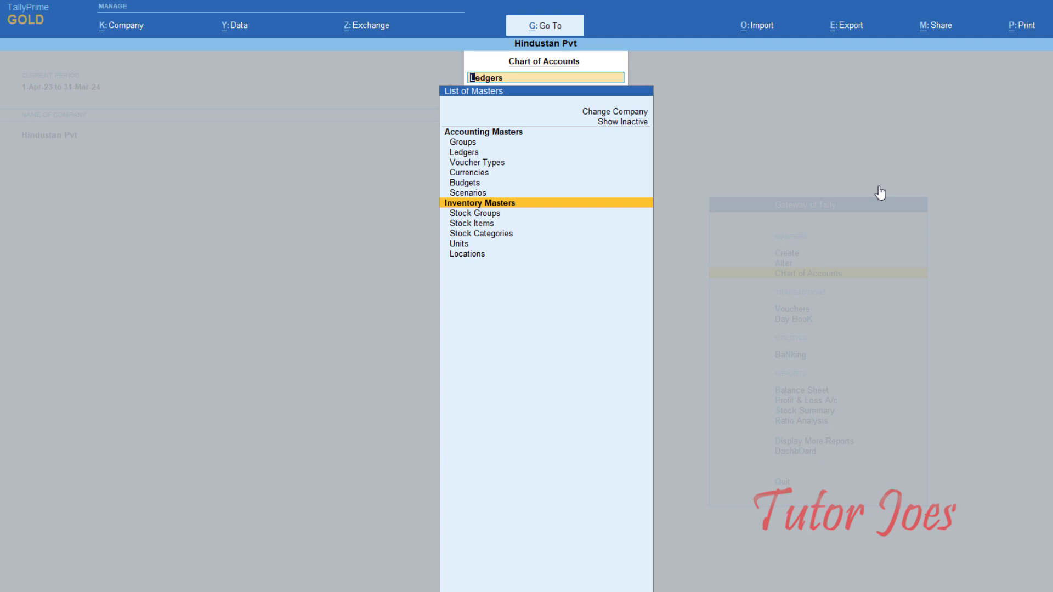
{"action": "key", "text": "Down"}
{"action": "key", "text": "Down"}
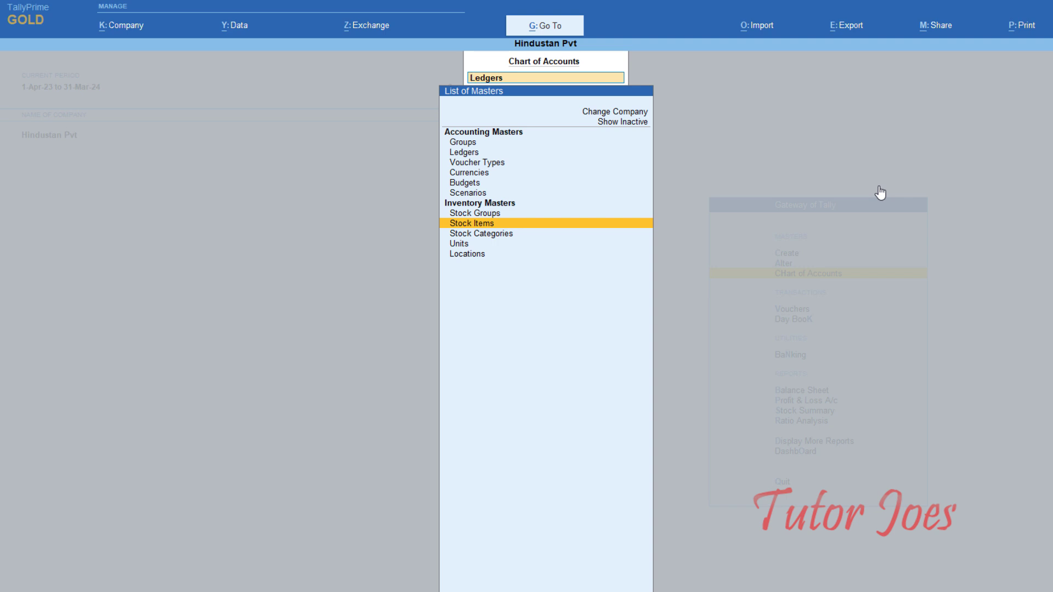
{"action": "key", "text": "Return"}
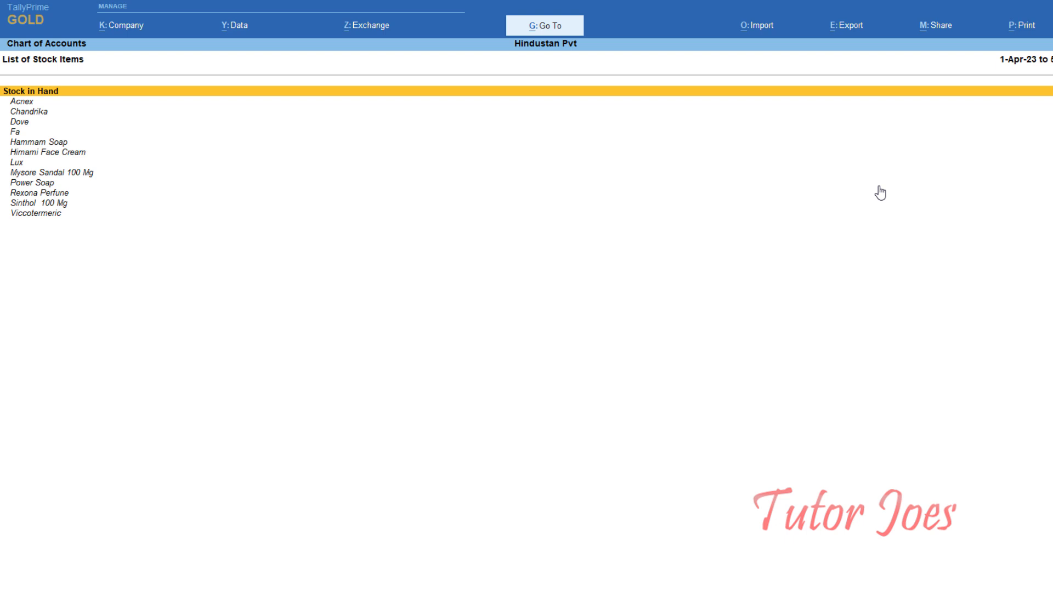
Step: Examine the items under Stock in Hand from Acnex down to Viccotermeric, and select Acnex again
{"action": "key", "text": "Down"}
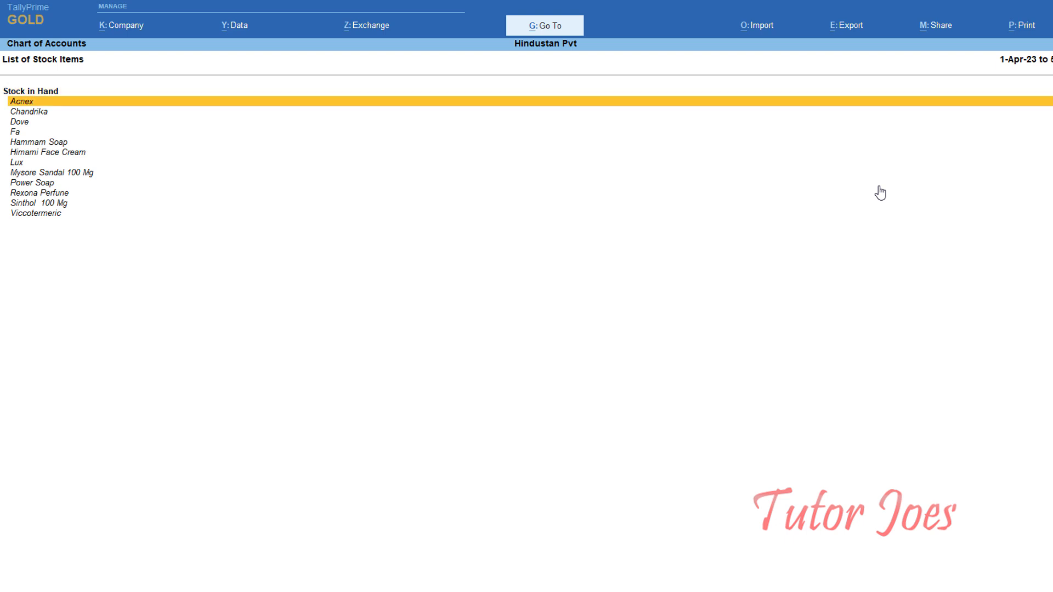
{"action": "key", "text": "Down"}
{"action": "key", "text": "Down"}
{"action": "key", "text": "Down"}
{"action": "key", "text": "Down"}
{"action": "key", "text": "Down"}
{"action": "key", "text": "Down"}
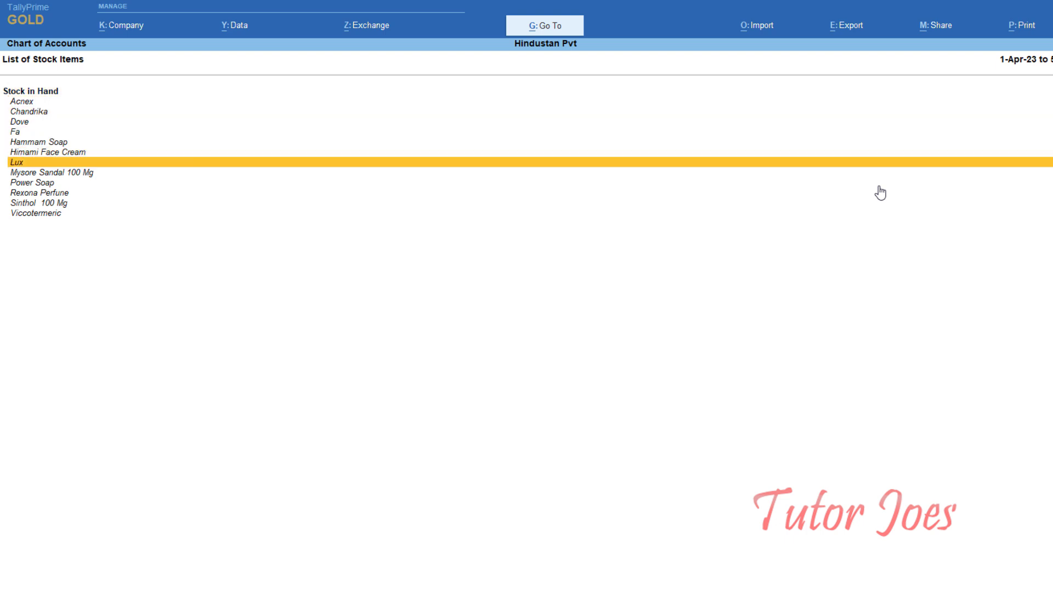
{"action": "key", "text": "Down"}
{"action": "key", "text": "Down"}
{"action": "key", "text": "Down"}
{"action": "key", "text": "Down"}
{"action": "key", "text": "Down"}
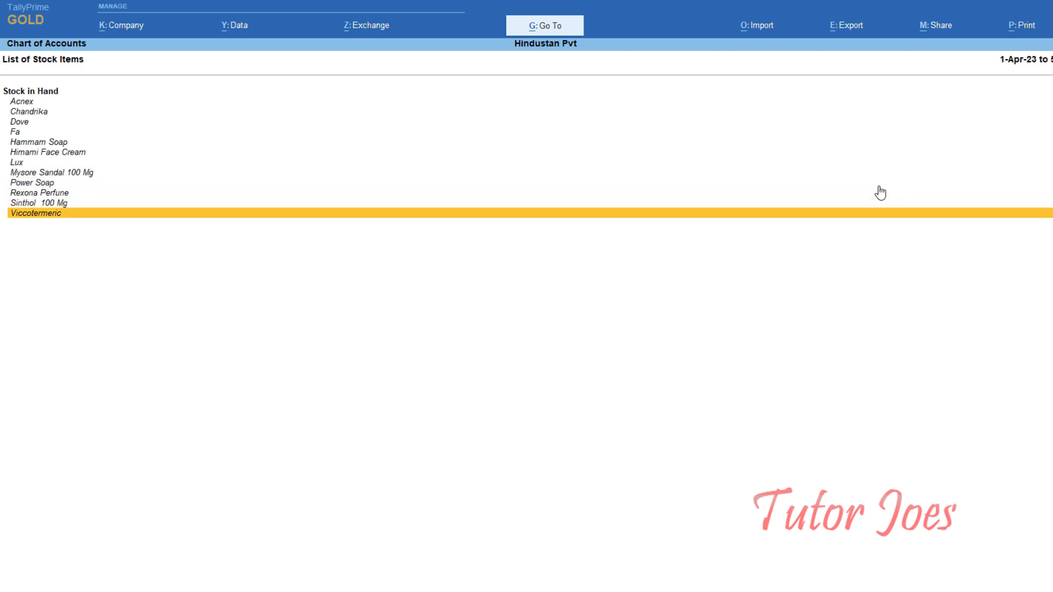
{"action": "left_click", "coordinate": [28, 101]}
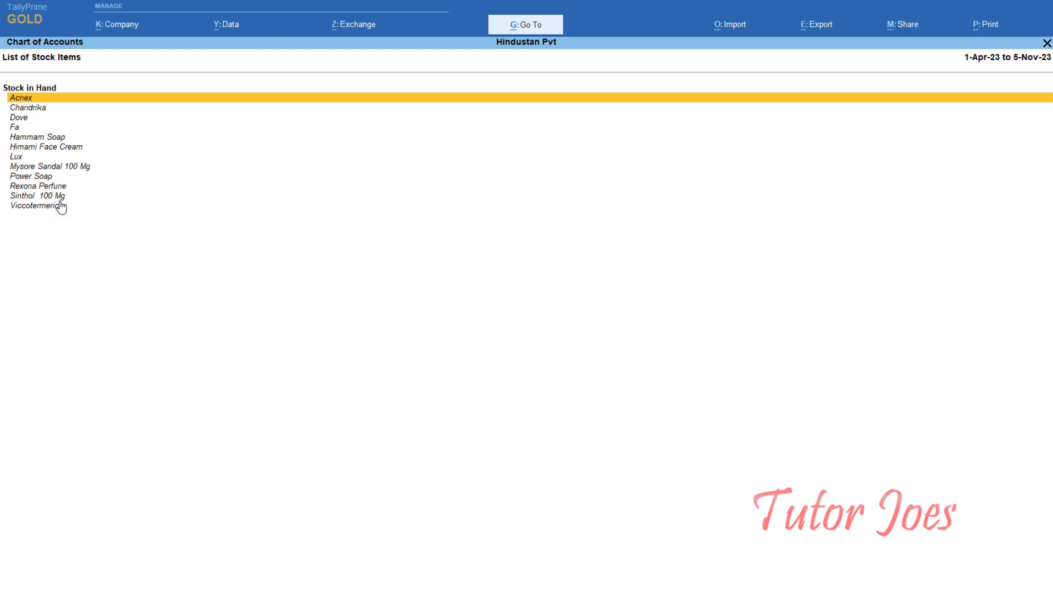
Step: Show the stock items as a detailed table with units, opening quantities and rates, and return to the Gateway of Tally
{"action": "key", "text": "F5"}
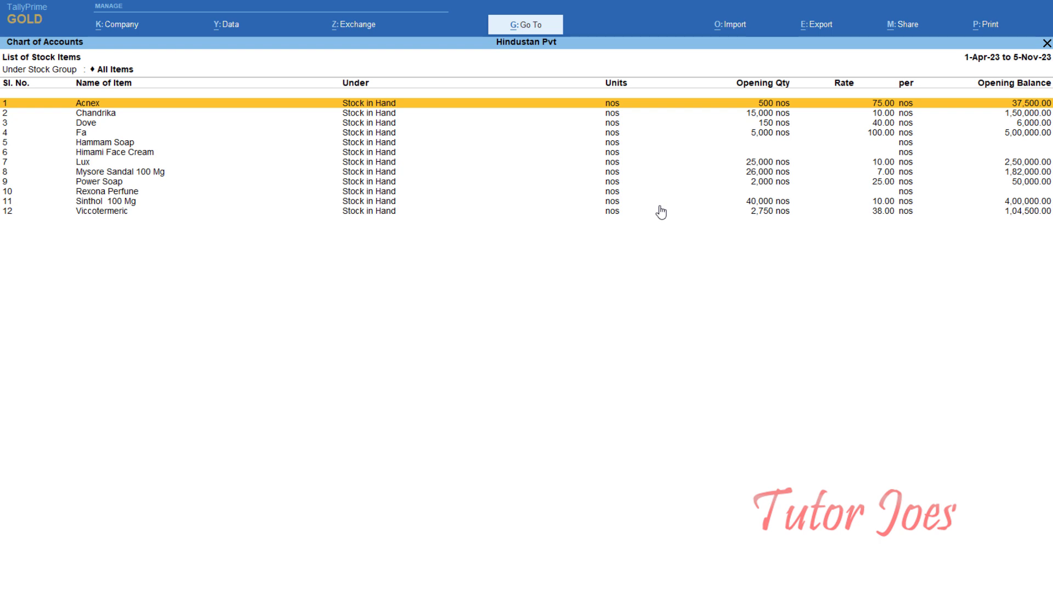
{"action": "key", "text": "Escape"}
{"action": "key", "text": "Escape"}
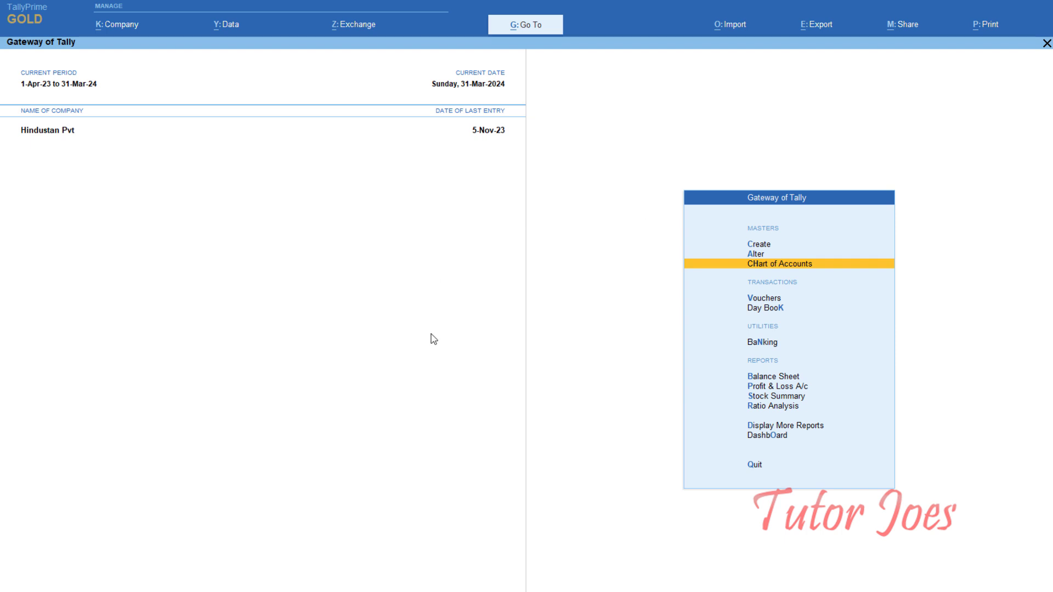
Step: Find the Dashboard report through Go To by searching "Dash", and open it
{"action": "key", "text": "alt+g"}
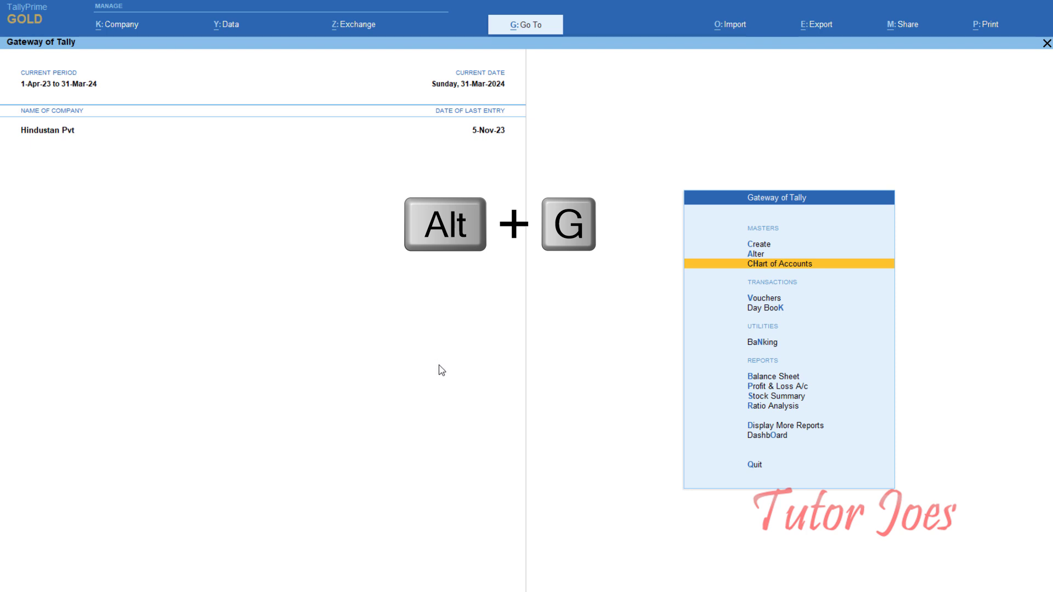
{"action": "left_click", "coordinate": [533, 31]}
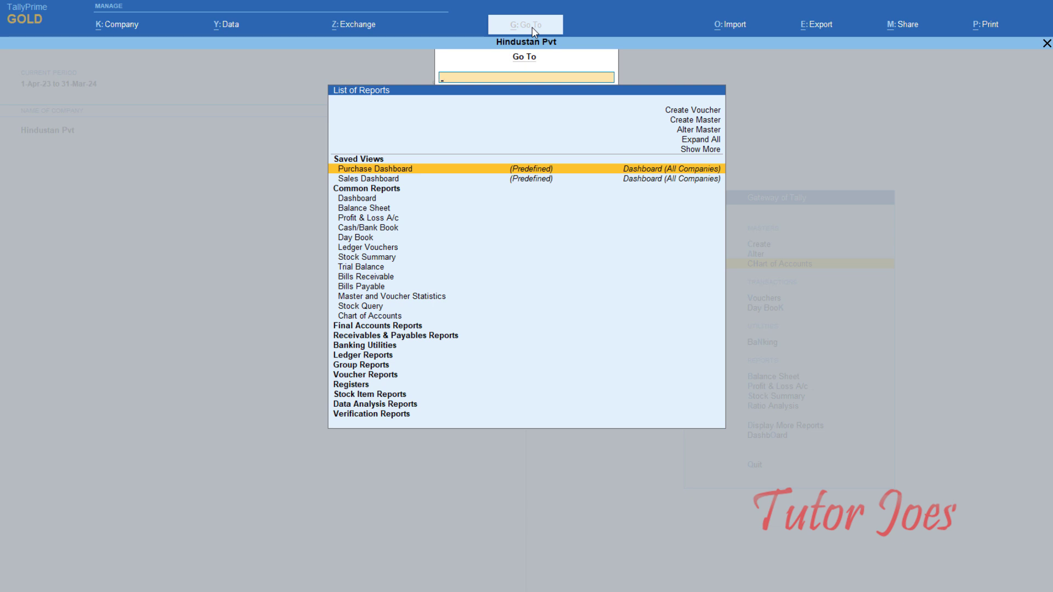
{"action": "type", "text": "Da"}
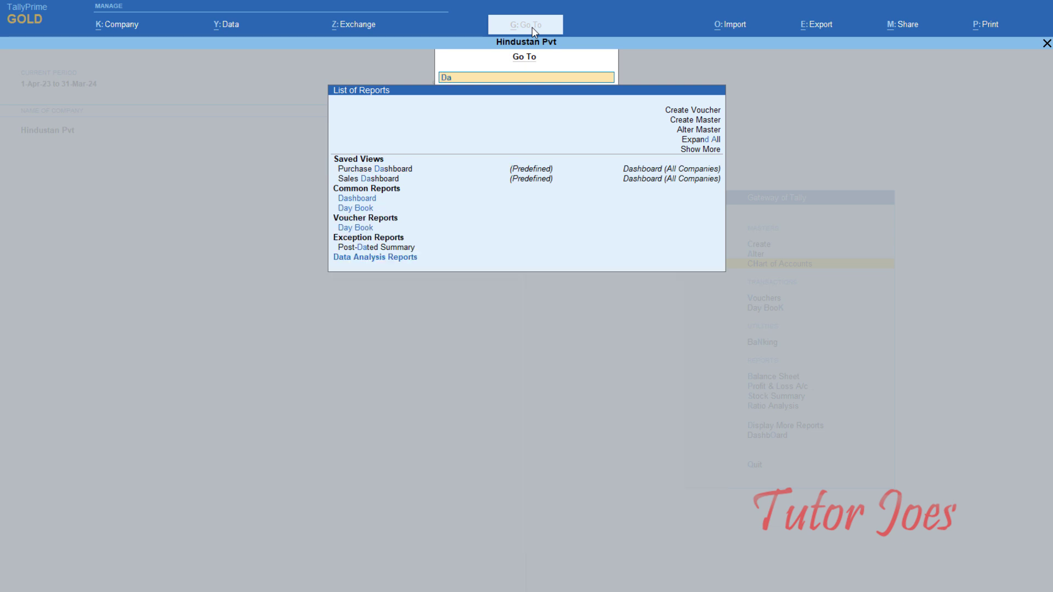
{"action": "type", "text": "sh"}
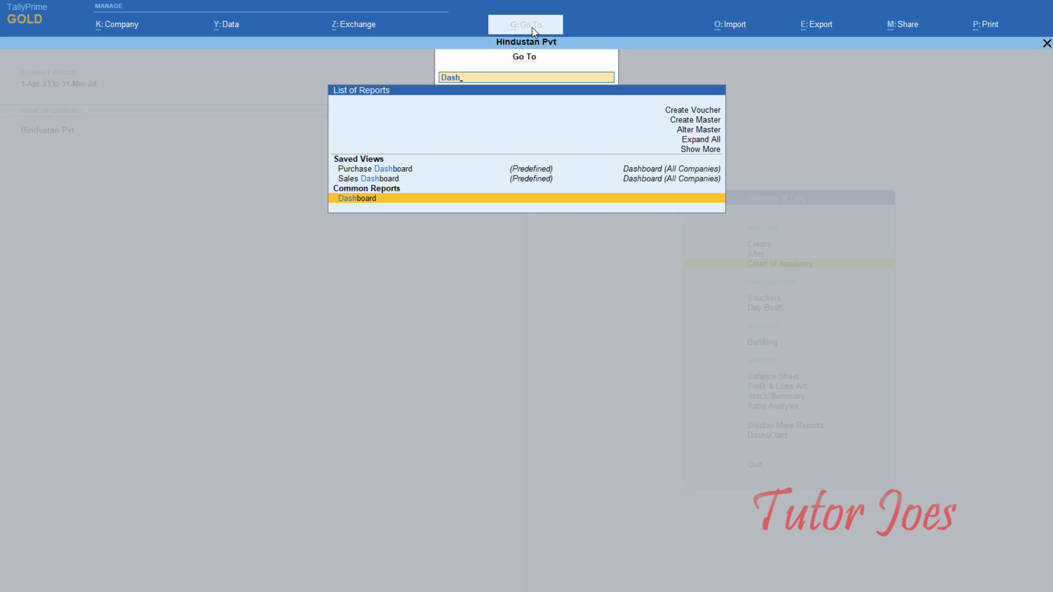
{"action": "key", "text": "Return"}
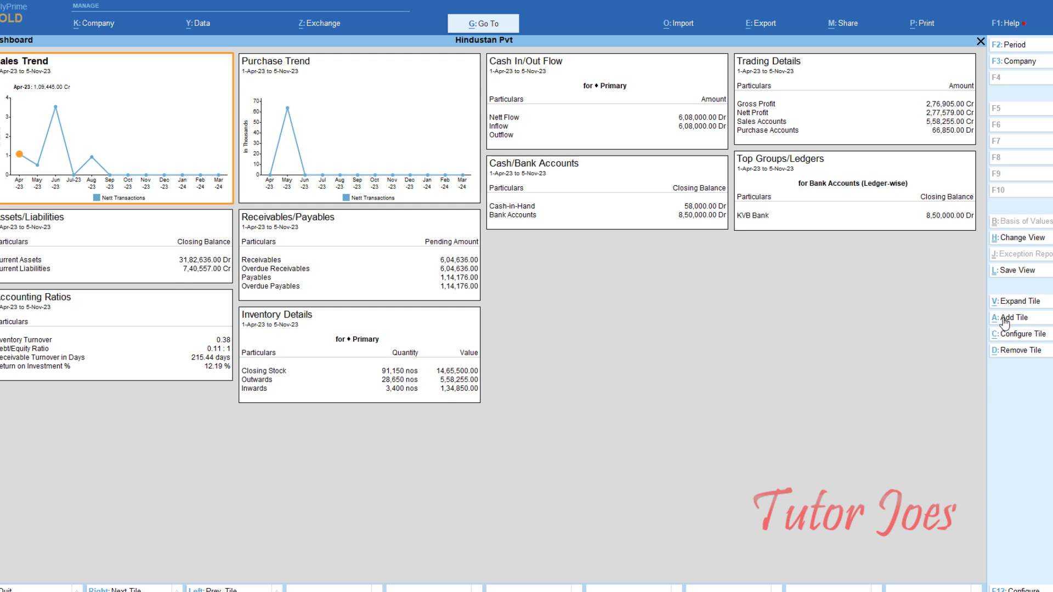
Step: Add a Top Stock Groups tile for Stock in Hand, listed stock item-wise, and go through its items down to Viccotermeric
{"action": "key", "text": "alt+a"}
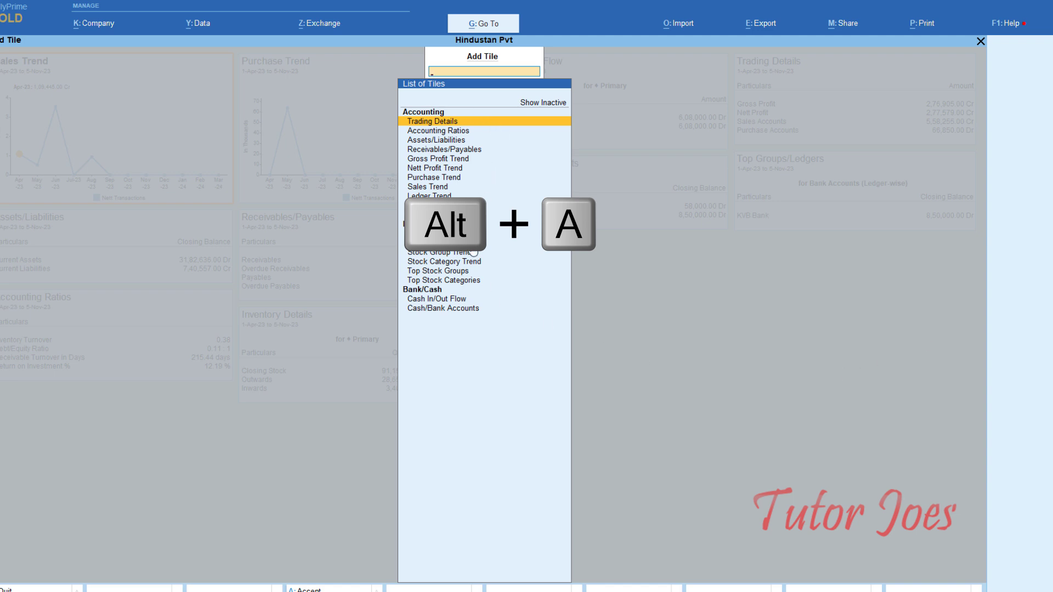
{"action": "left_click", "coordinate": [454, 272]}
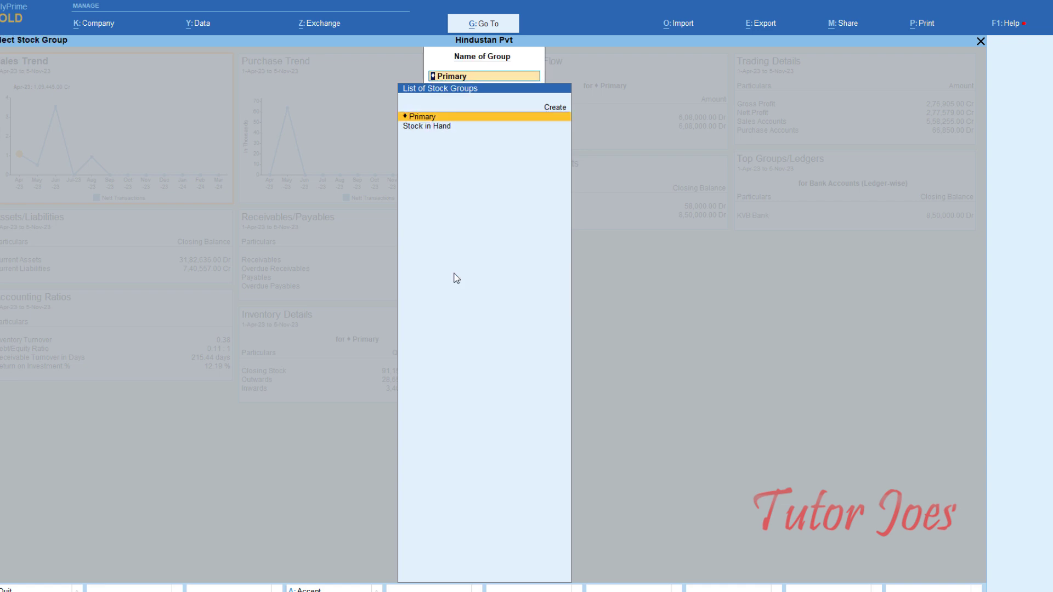
{"action": "left_click", "coordinate": [440, 130]}
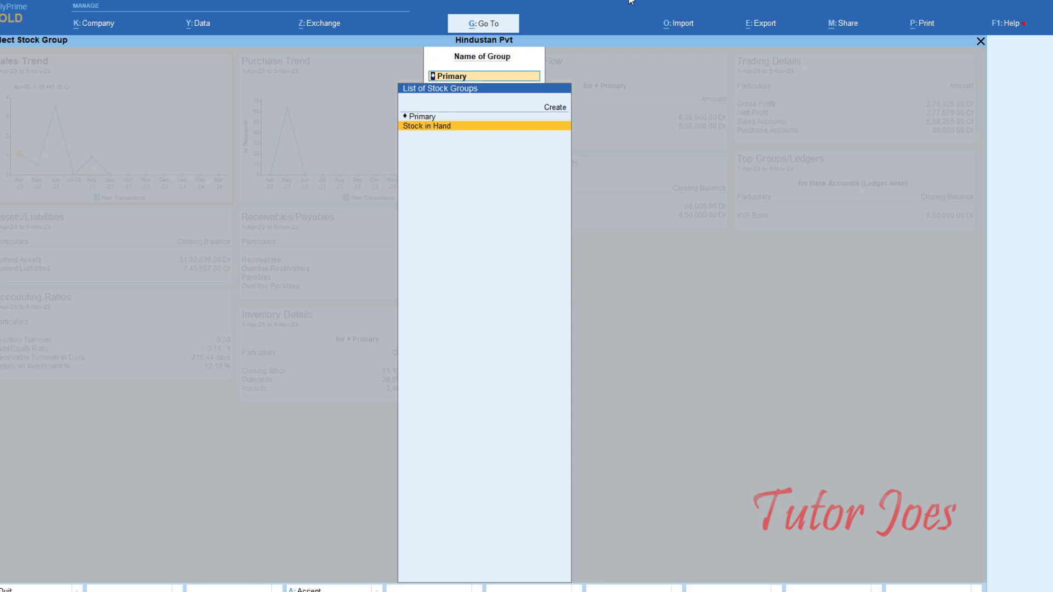
{"action": "key", "text": "Return"}
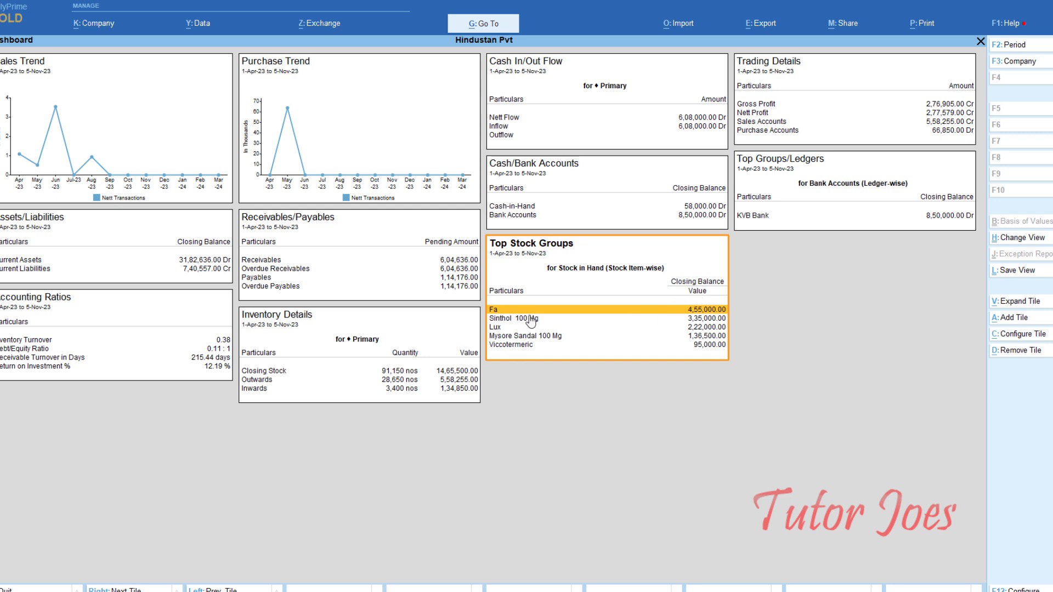
{"action": "key", "text": "Down"}
{"action": "key", "text": "Down"}
{"action": "key", "text": "Down"}
{"action": "key", "text": "Down"}
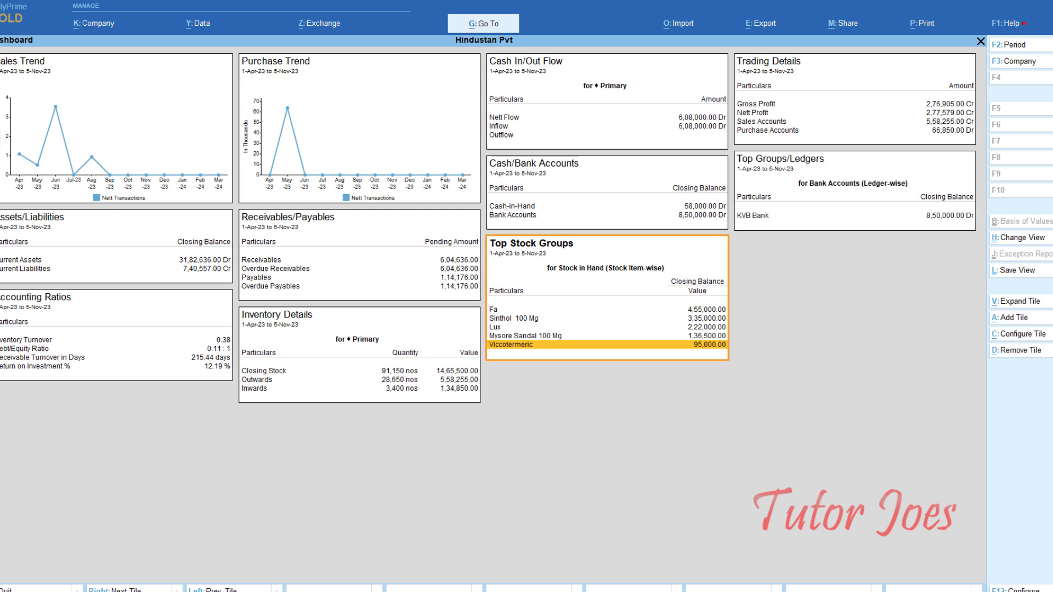
Step: Configure the Top Stock Groups tile with stock group Stock in Hand, method Highest to Lowest and info Stock Item-wise
{"action": "key", "text": "alt+c"}
{"action": "left_click", "coordinate": [1021, 334]}
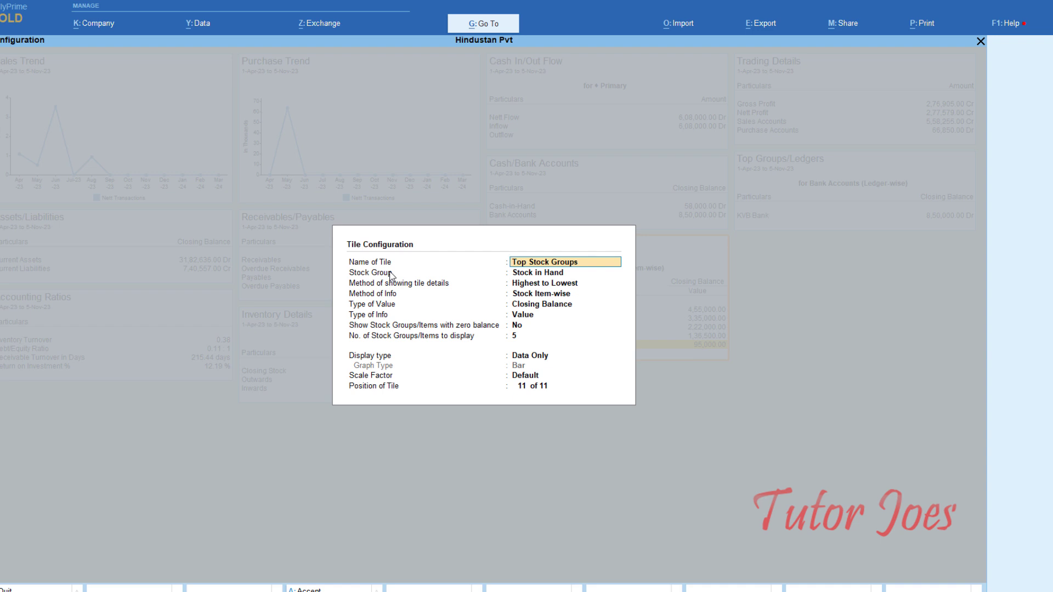
{"action": "key", "text": "Return"}
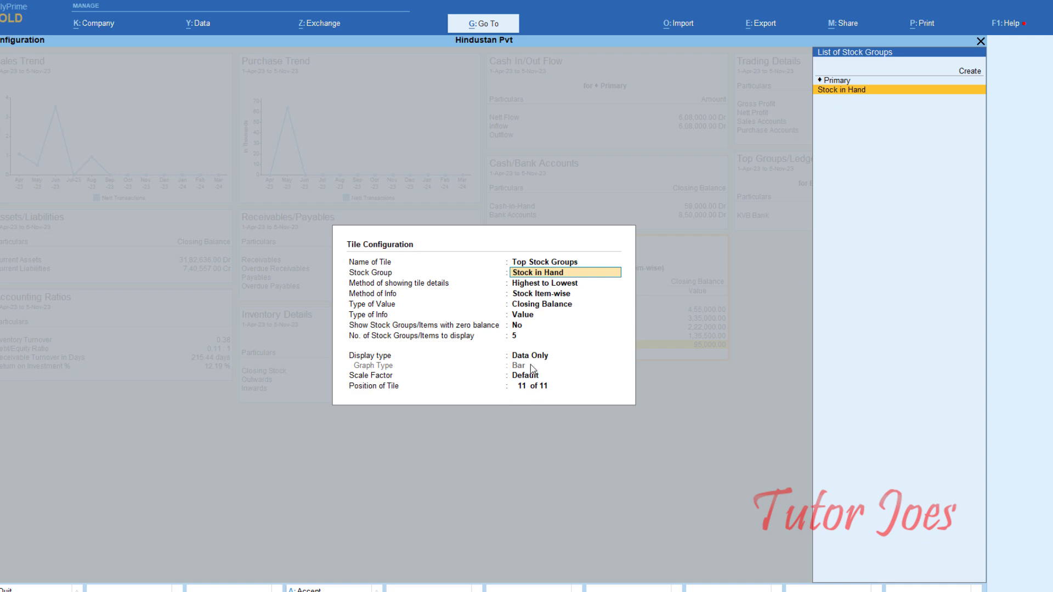
{"action": "key", "text": "Return"}
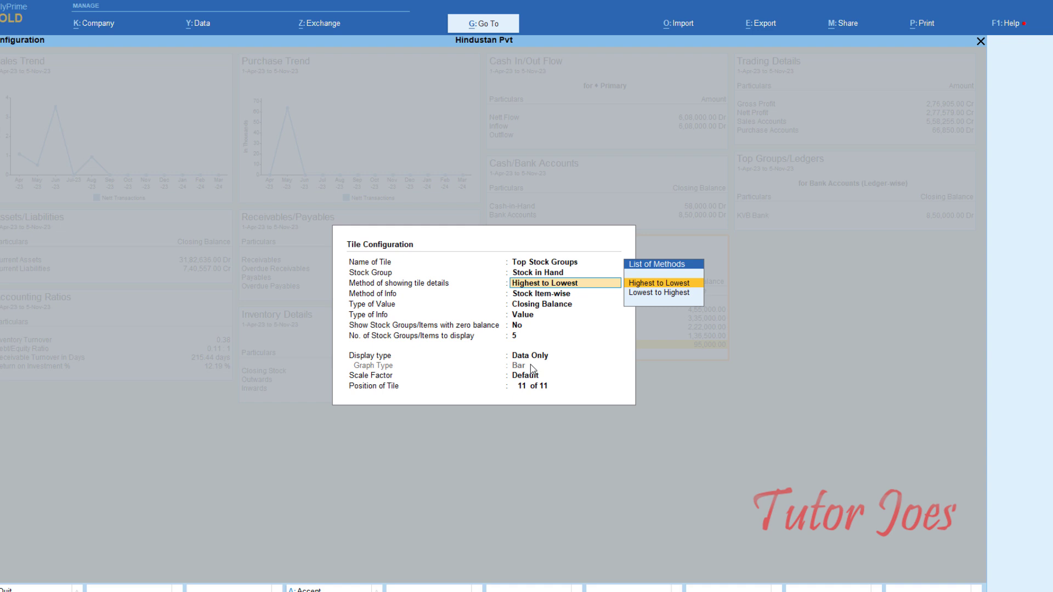
{"action": "key", "text": "Down"}
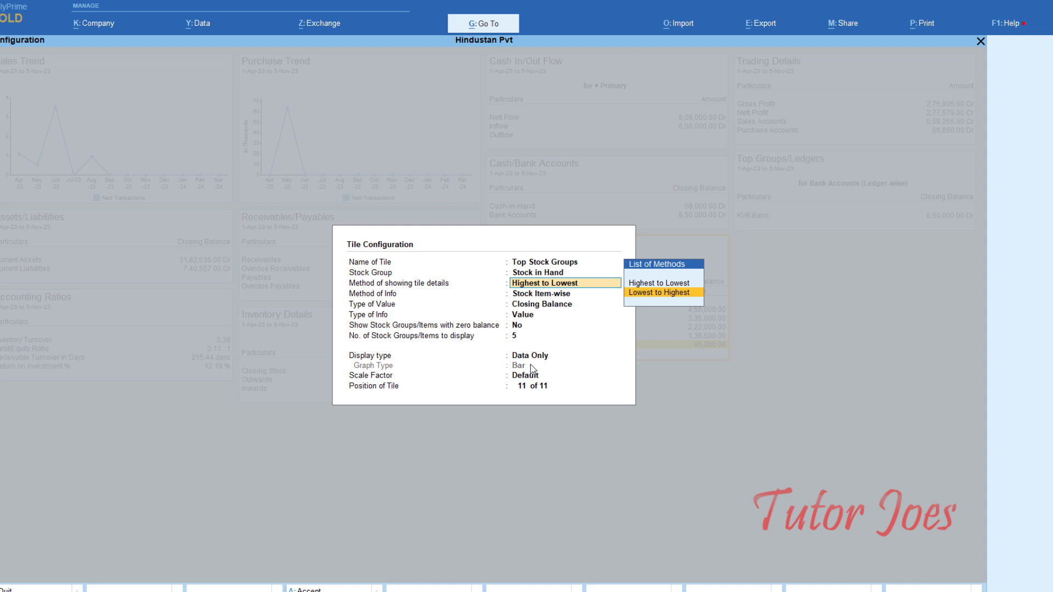
{"action": "key", "text": "Up"}
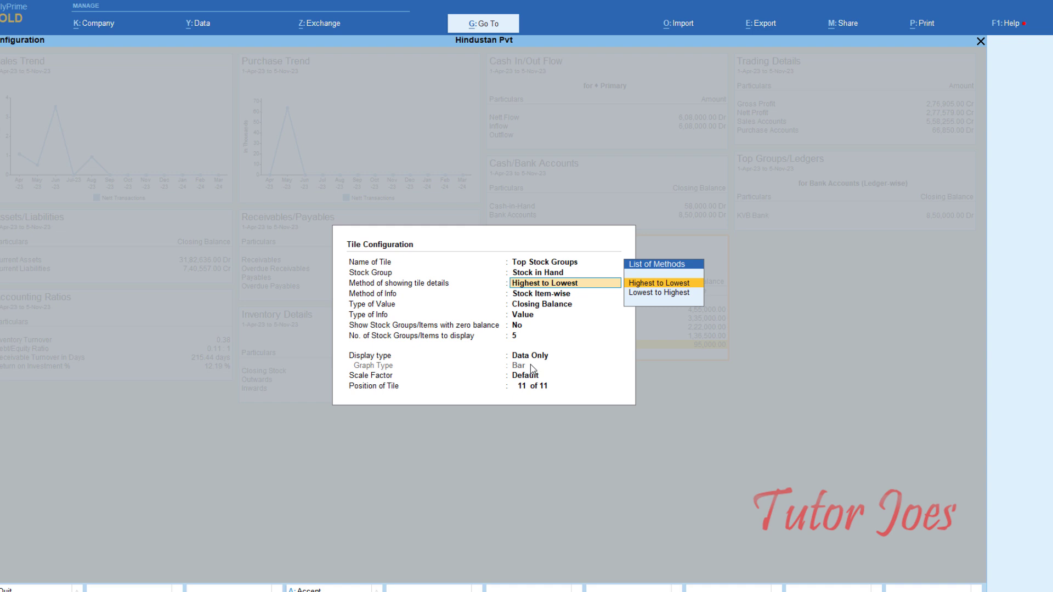
{"action": "key", "text": "Return"}
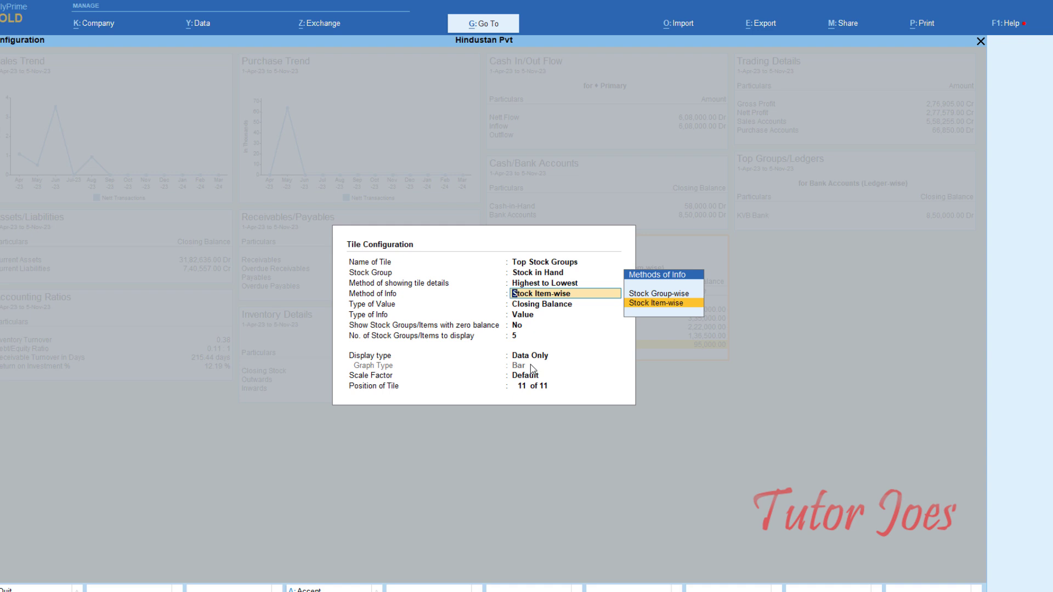
{"action": "key", "text": "Up"}
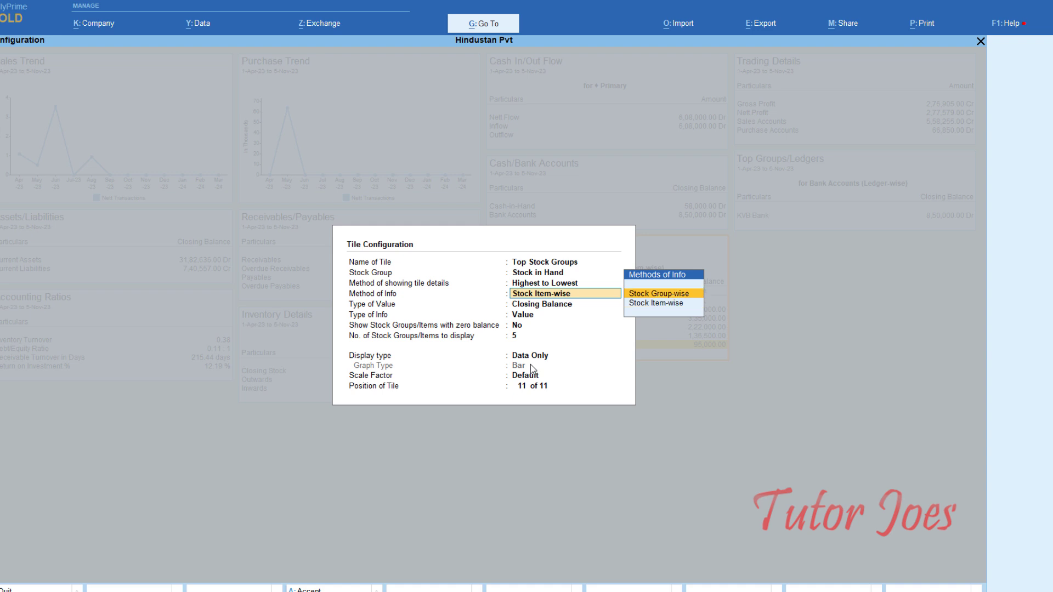
{"action": "key", "text": "Down"}
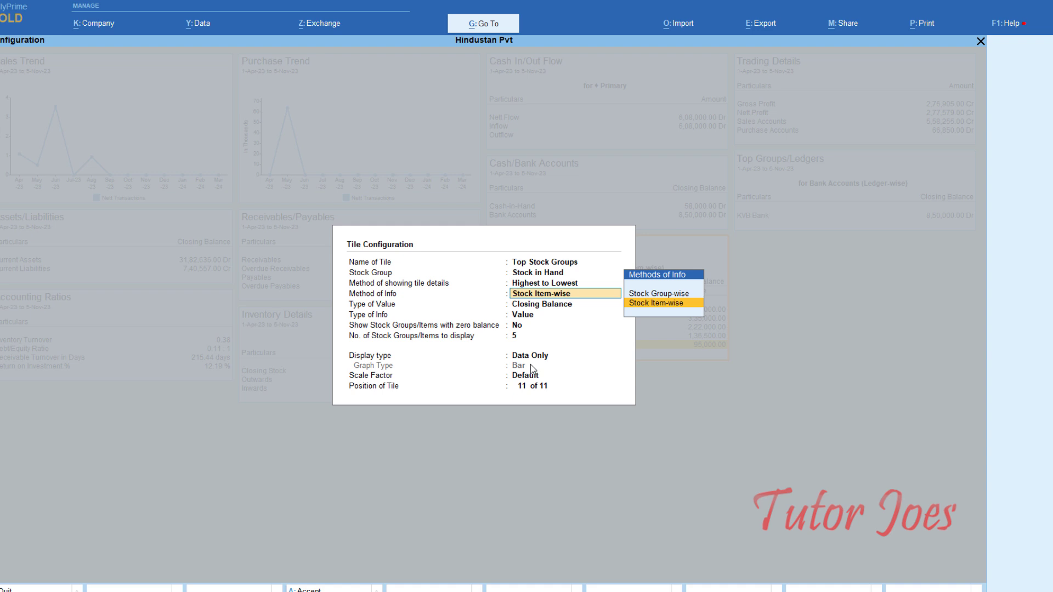
{"action": "key", "text": "Return"}
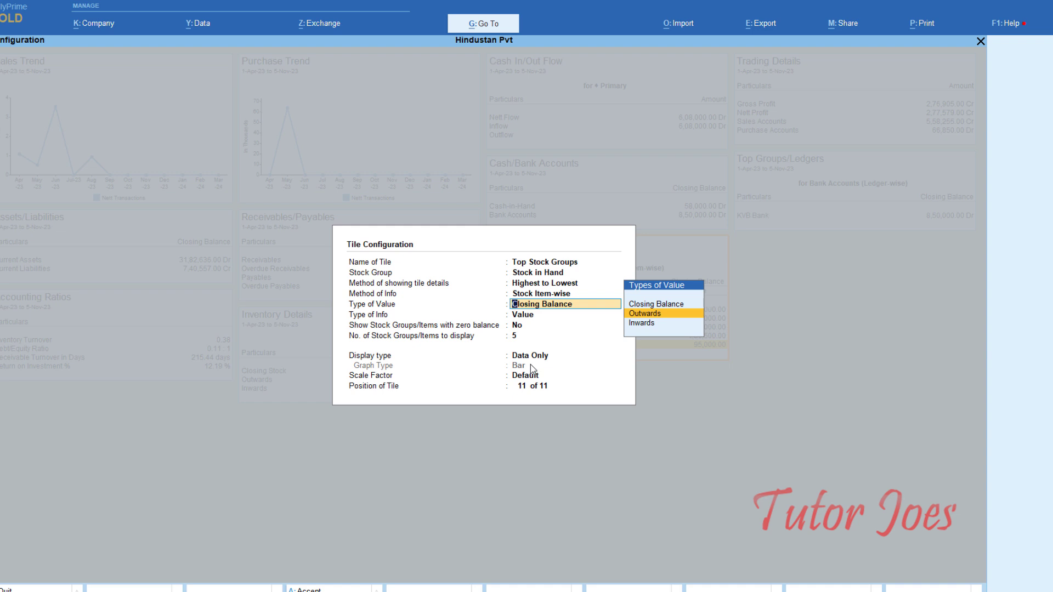
Step: Set the tile's type of value to Outwards and its type of info to Value
{"action": "key", "text": "Down"}
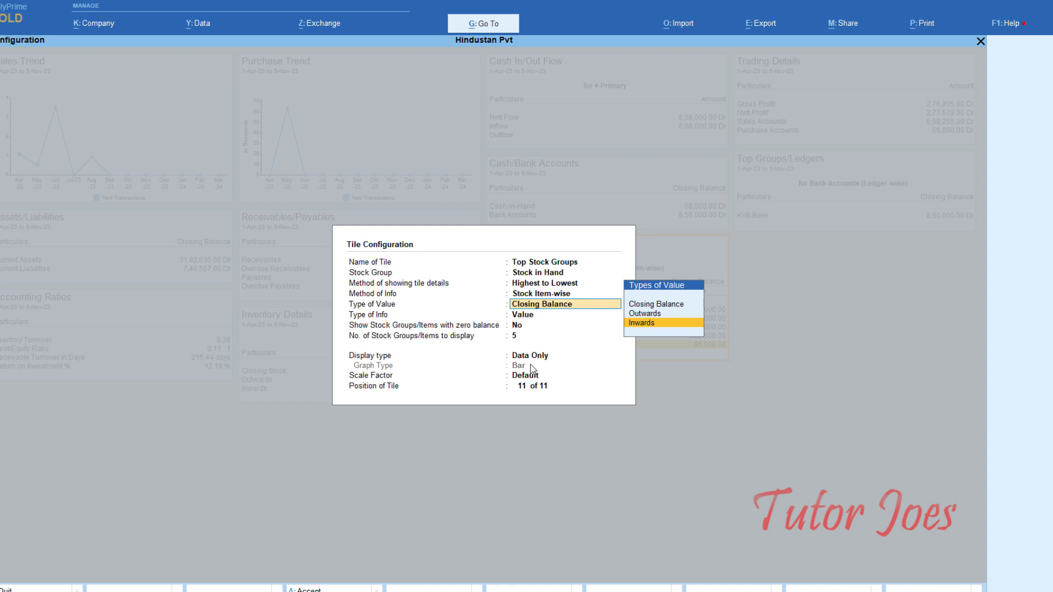
{"action": "key", "text": "Up"}
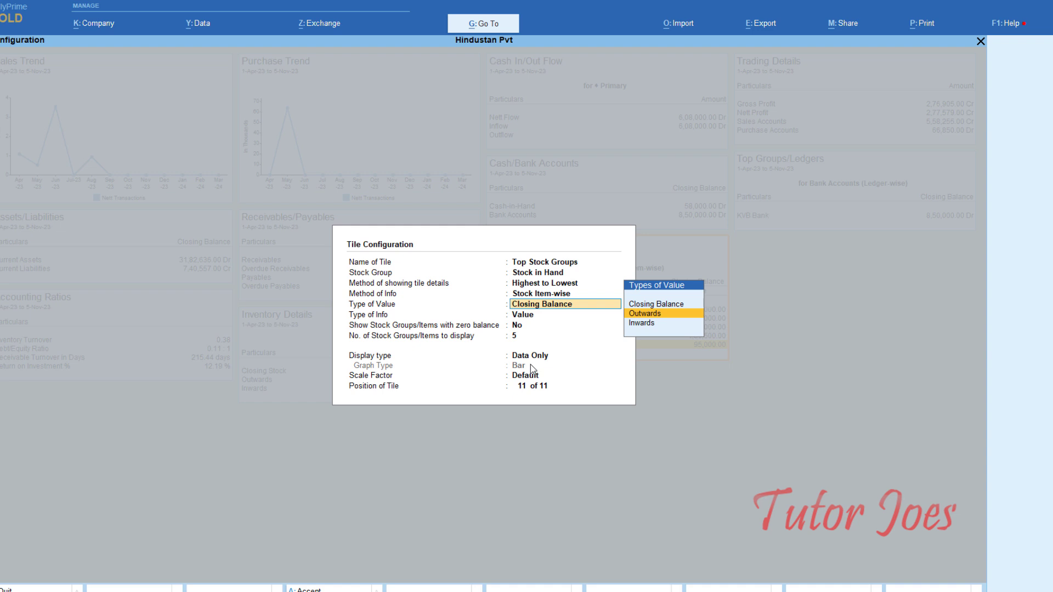
{"action": "key", "text": "Return"}
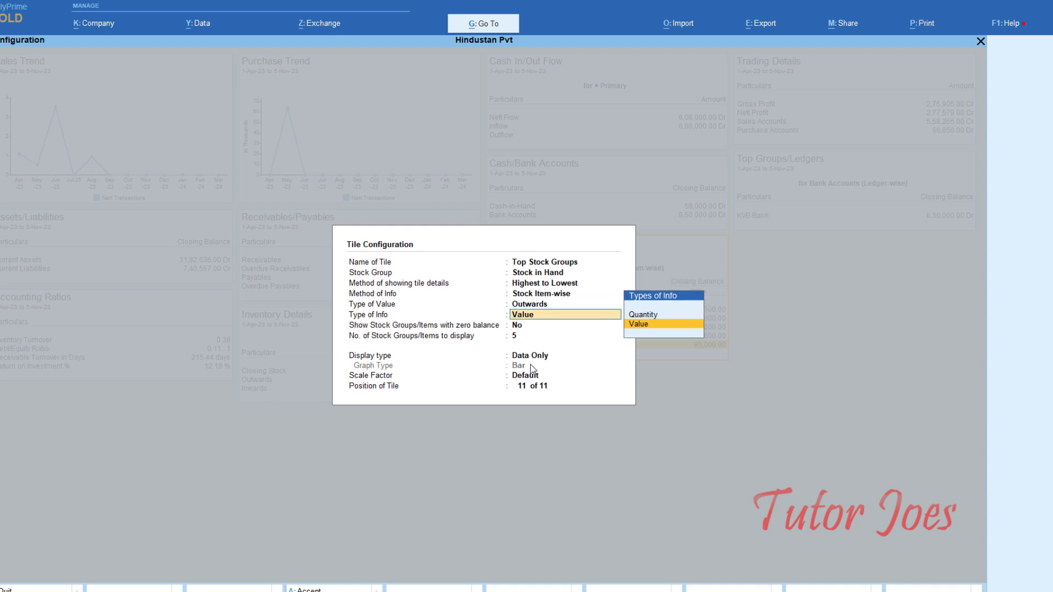
{"action": "key", "text": "Up"}
{"action": "key", "text": "Down"}
{"action": "key", "text": "Return"}
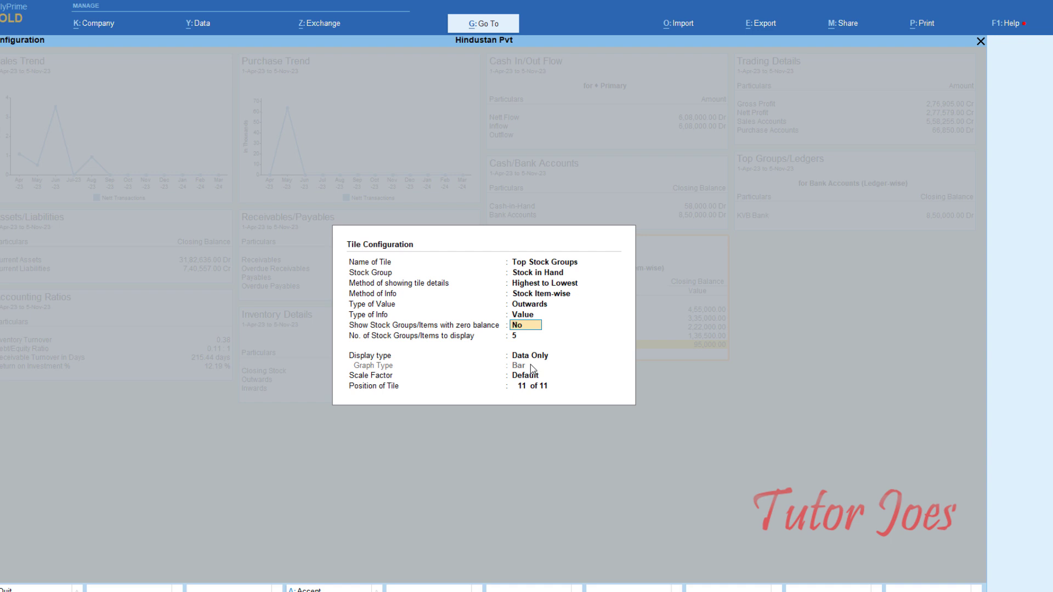
Step: Include stock groups/items with zero balance in the tile and set the number to display to 20
{"action": "type", "text": "yes"}
{"action": "key", "text": "Return"}
{"action": "key", "text": "Return"}
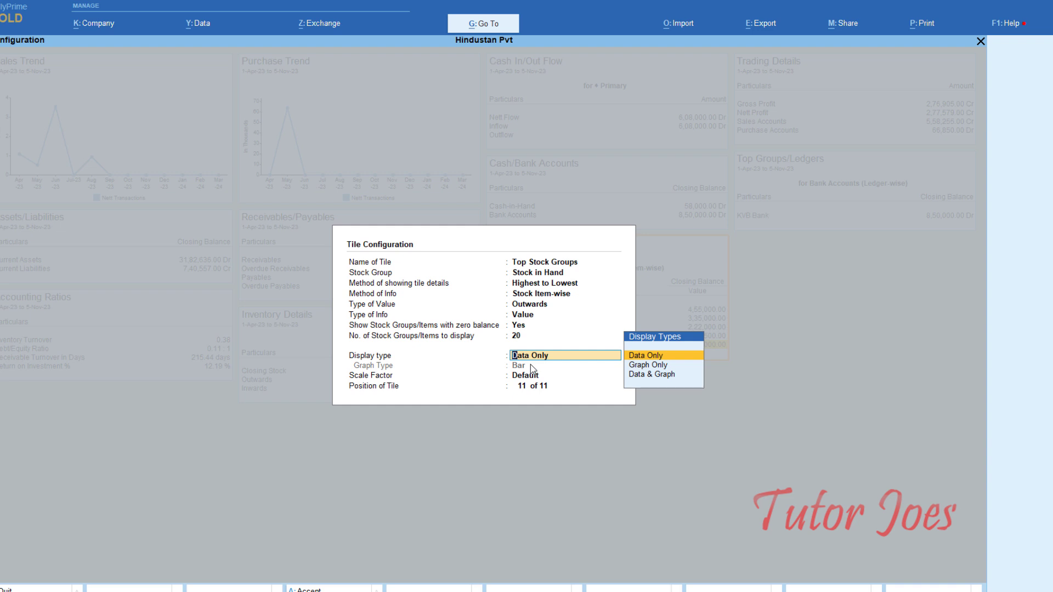
Step: Choose Data Only display and Default scale factor at tile position 11, and accept the tile configuration
{"action": "key", "text": "Down"}
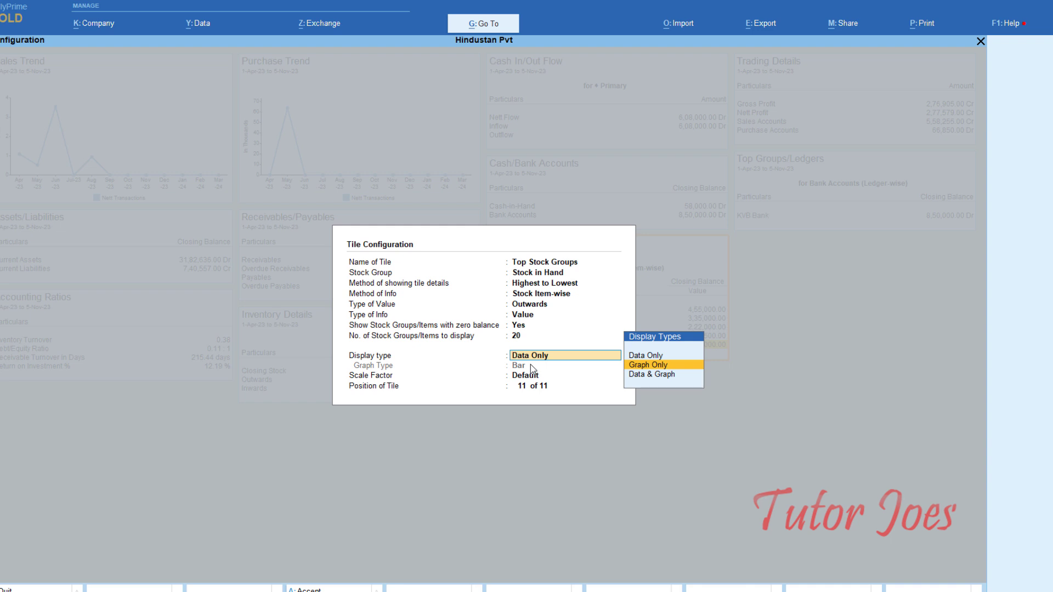
{"action": "key", "text": "Down"}
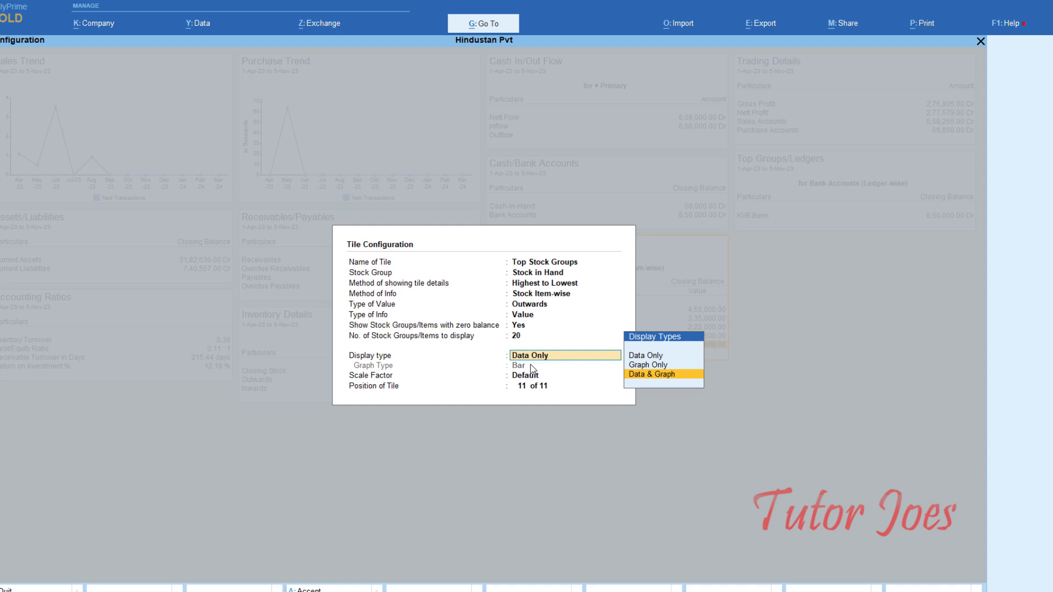
{"action": "key", "text": "Up"}
{"action": "key", "text": "Up"}
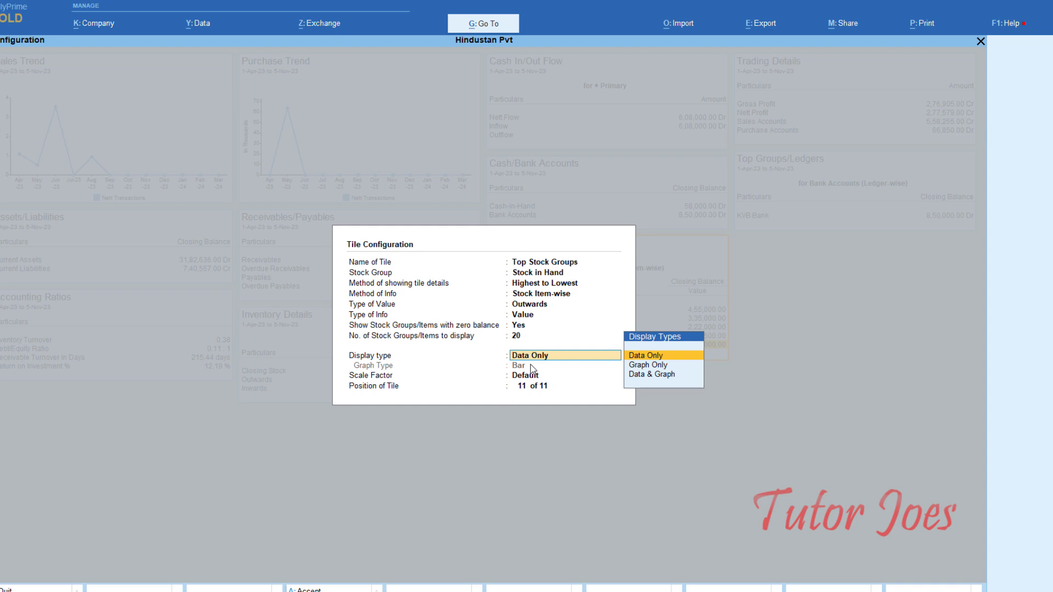
{"action": "key", "text": "Return"}
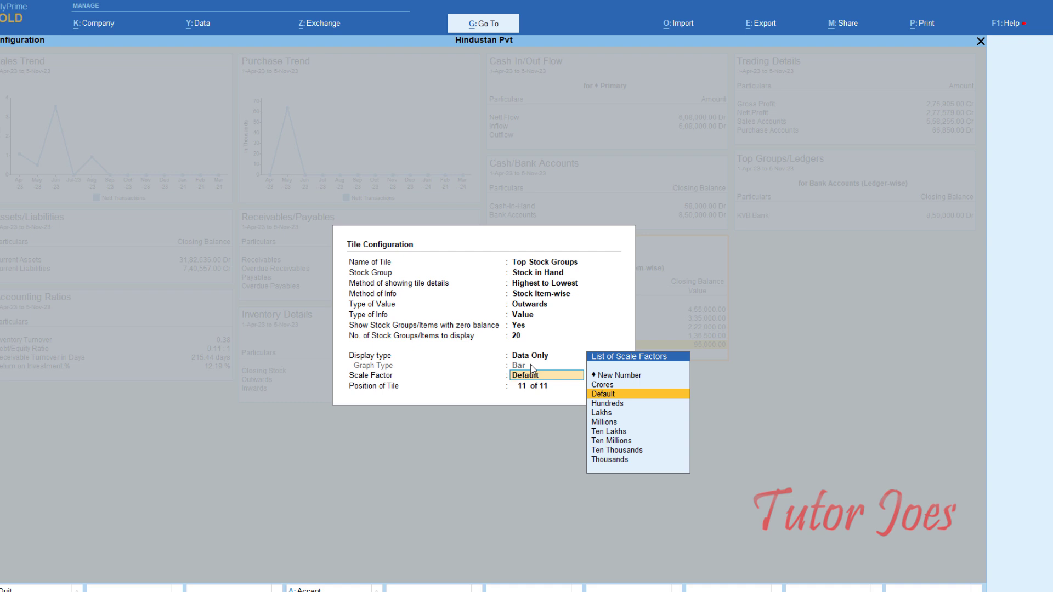
{"action": "key", "text": "Return"}
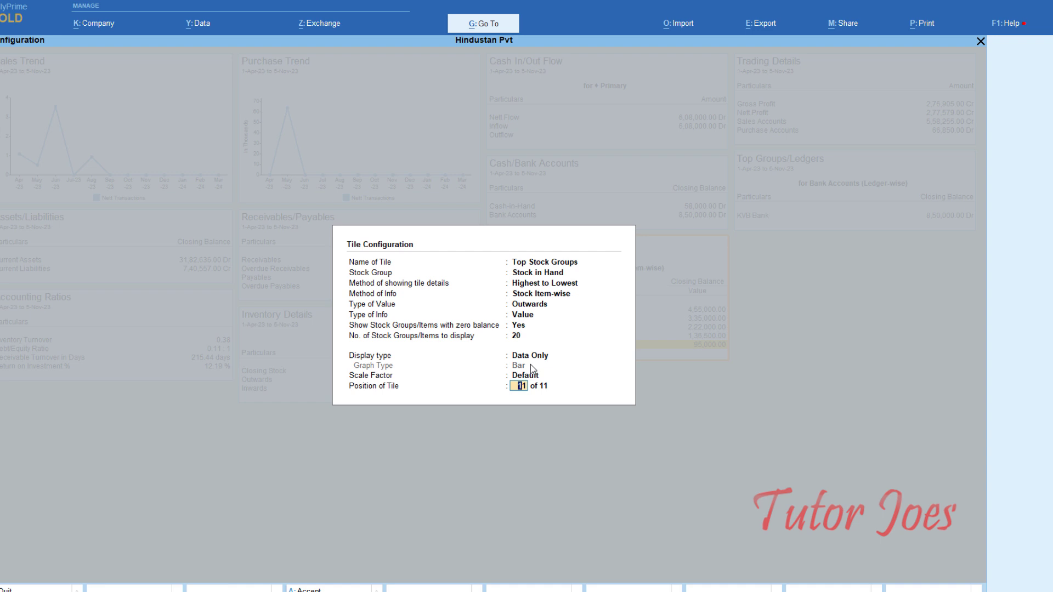
{"action": "key", "text": "ctrl+a"}
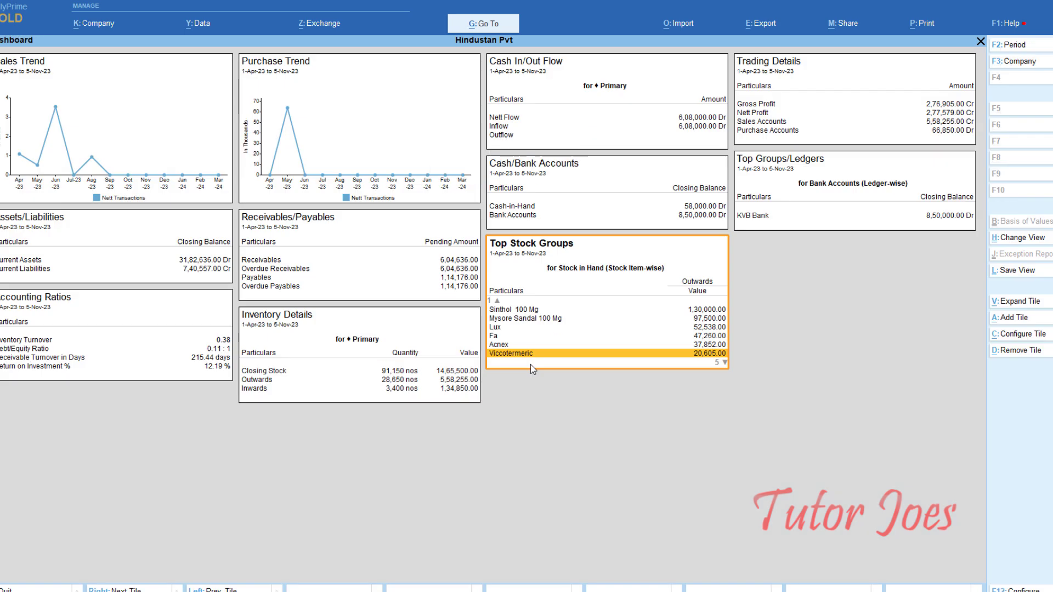
Step: Examine the stock items and their outwards values in the Top Stock Groups tile, and return to Chandrika
{"action": "key", "text": "Up"}
{"action": "key", "text": "Up"}
{"action": "key", "text": "Up"}
{"action": "key", "text": "Up"}
{"action": "key", "text": "Up"}
{"action": "key", "text": "Up"}
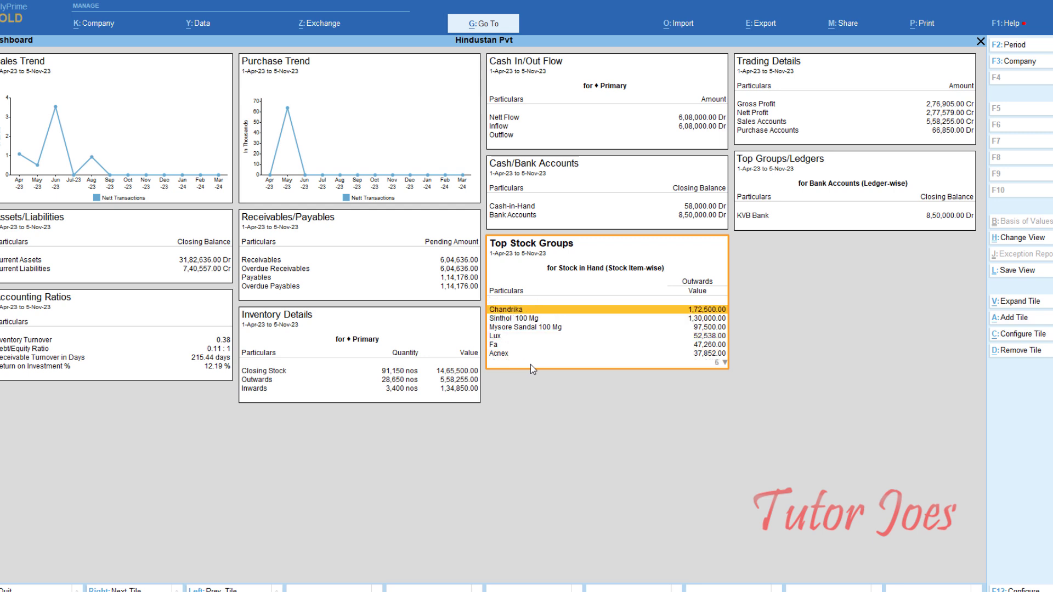
{"action": "key", "text": "Down"}
{"action": "key", "text": "Down"}
{"action": "key", "text": "Down"}
{"action": "key", "text": "Down"}
{"action": "key", "text": "Down"}
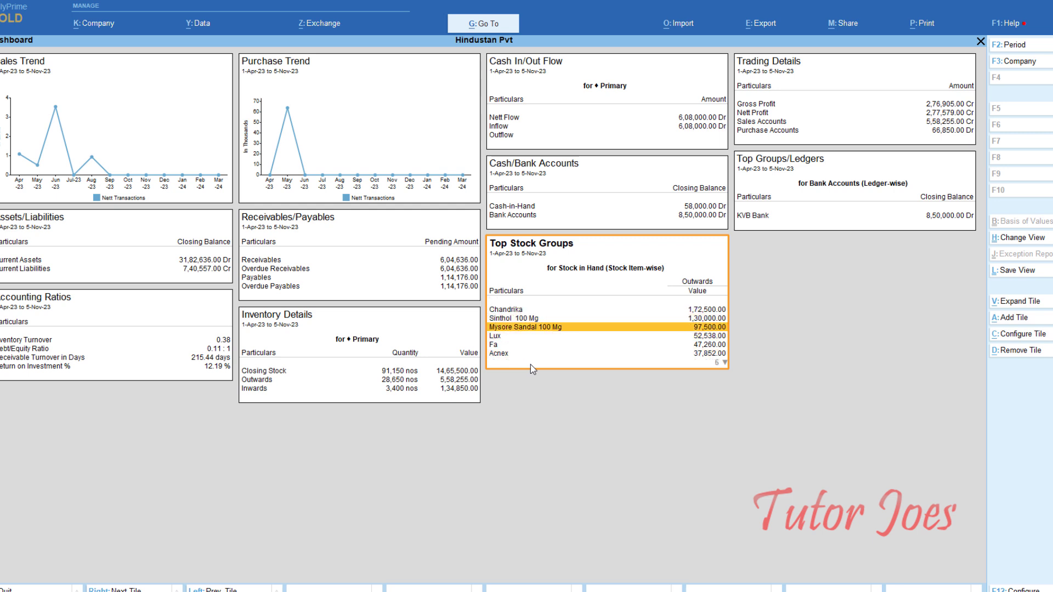
{"action": "key", "text": "Down"}
{"action": "key", "text": "Down"}
{"action": "key", "text": "Down"}
{"action": "key", "text": "Down"}
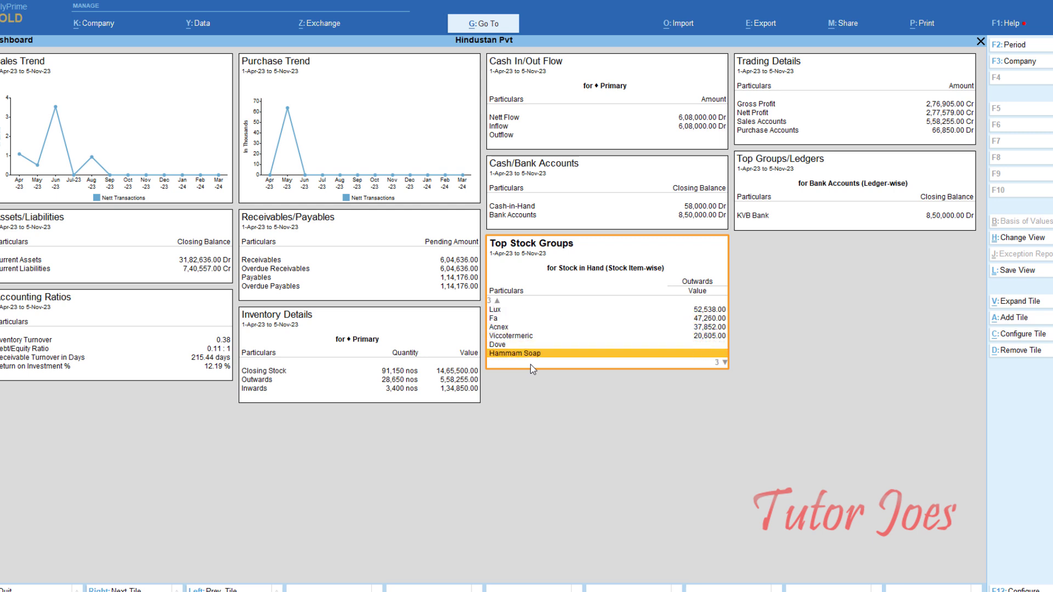
{"action": "key", "text": "Up"}
{"action": "key", "text": "Up"}
{"action": "key", "text": "Up"}
{"action": "key", "text": "Up"}
{"action": "key", "text": "Up"}
{"action": "key", "text": "Up"}
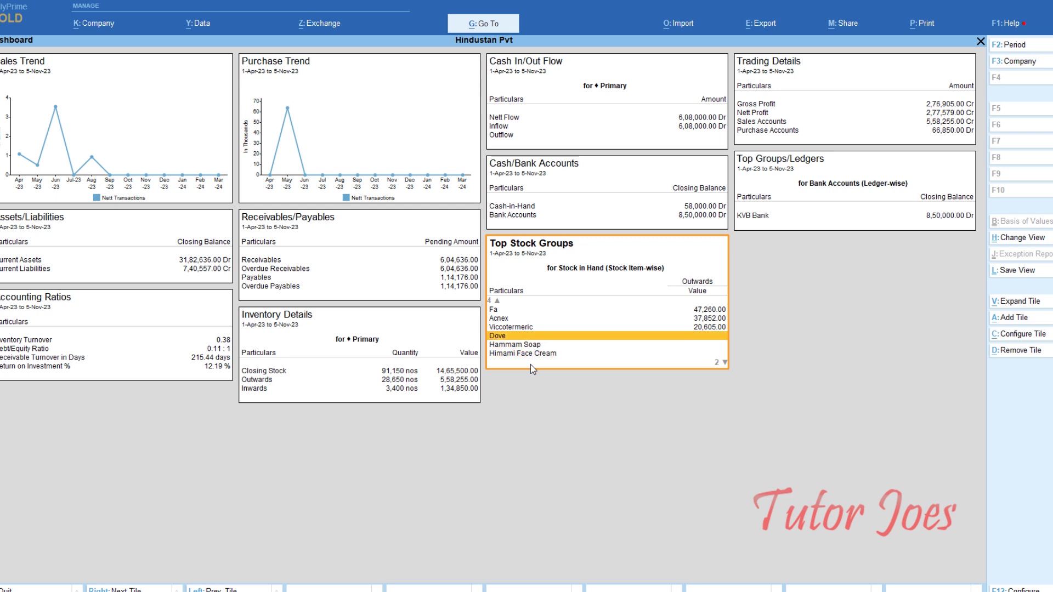
{"action": "key", "text": "Up"}
{"action": "key", "text": "Up"}
{"action": "key", "text": "Up"}
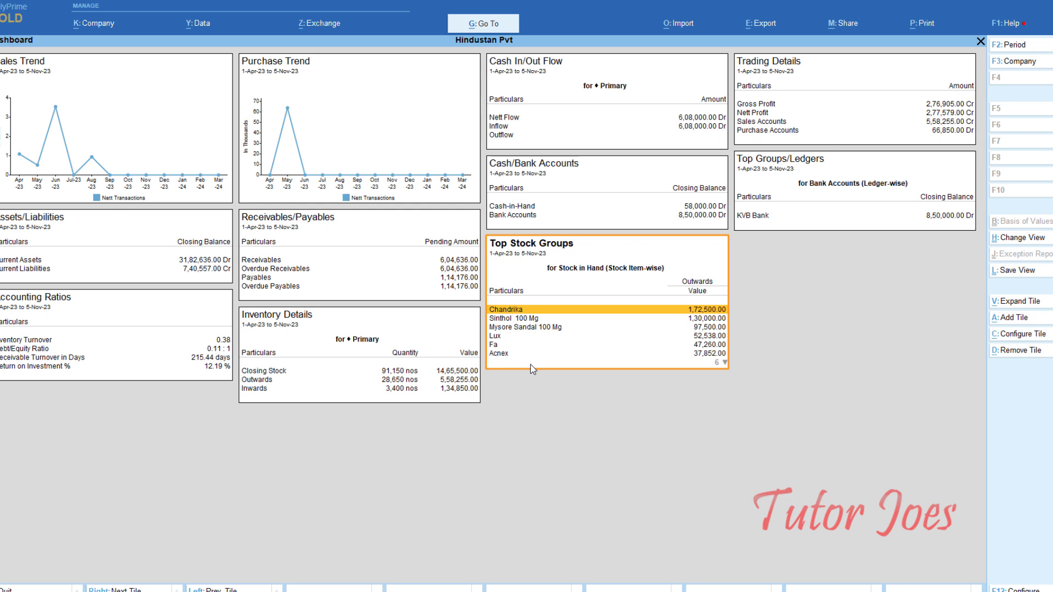
Step: Reconfigure the Top Stock Groups tile, keeping Stock in Hand, Highest to Lowest and Stock Item-wise, and set the type of value to Inwards
{"action": "left_click", "coordinate": [1016, 335]}
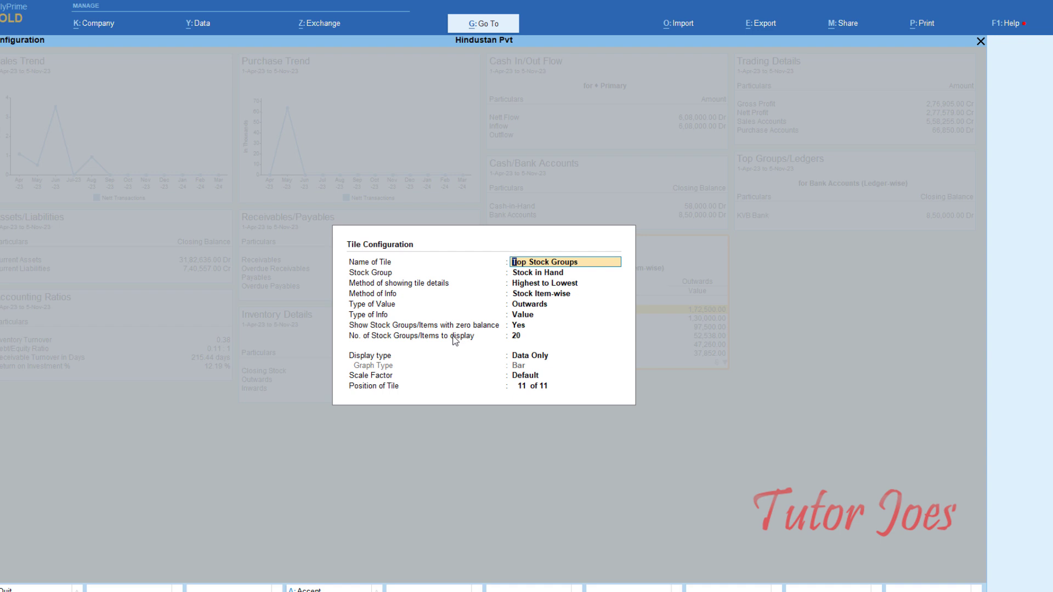
{"action": "key", "text": "Return"}
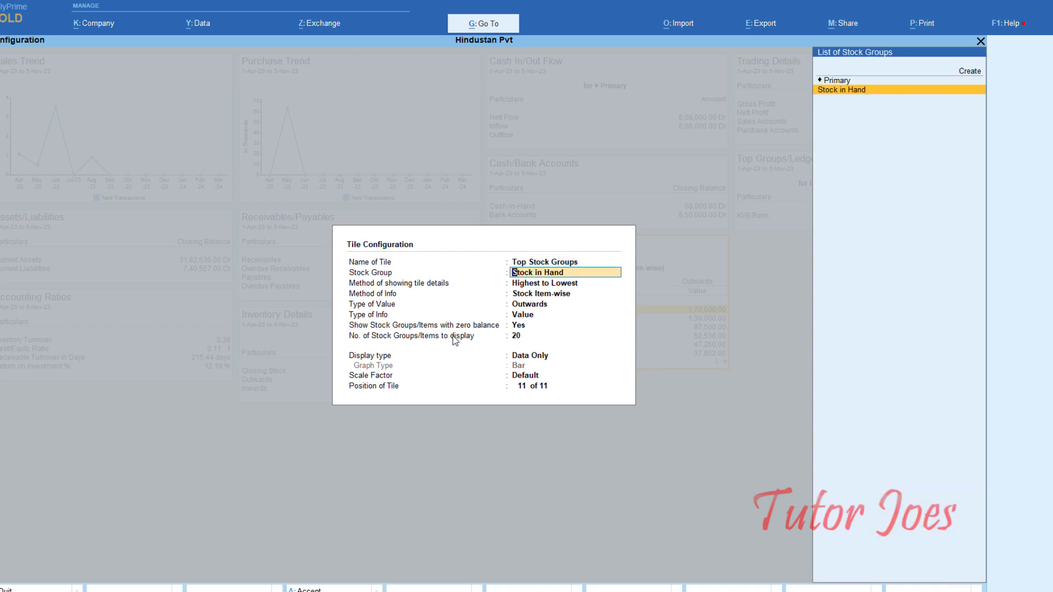
{"action": "key", "text": "Return"}
{"action": "key", "text": "Return"}
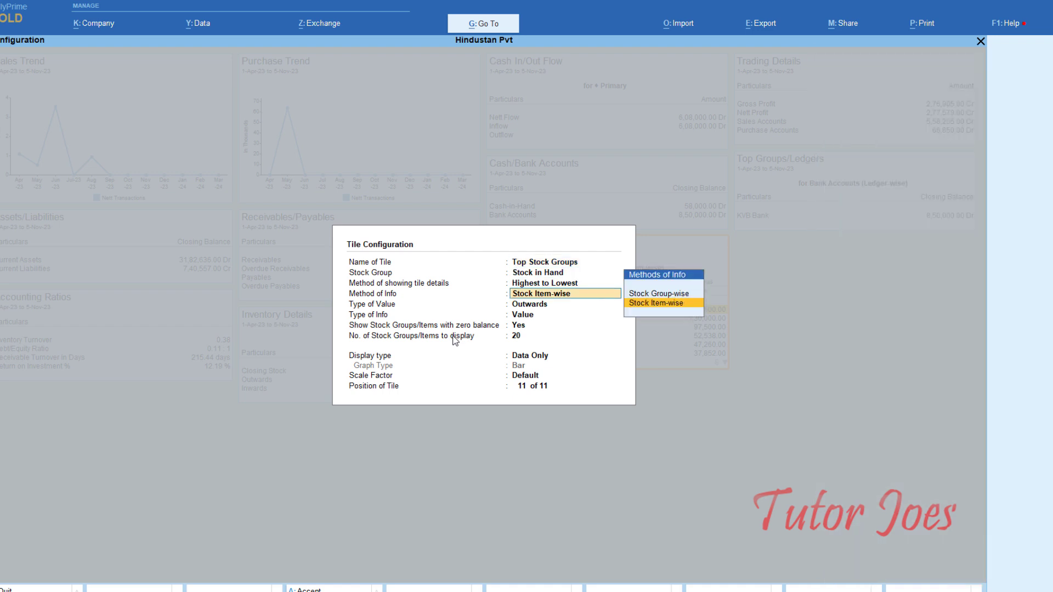
{"action": "key", "text": "Return"}
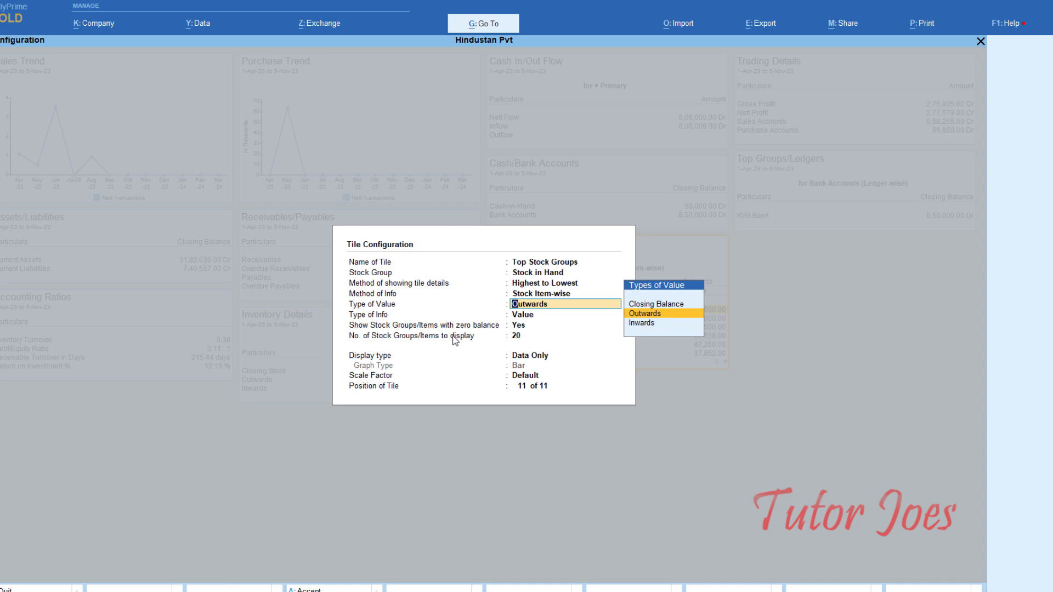
{"action": "key", "text": "Down"}
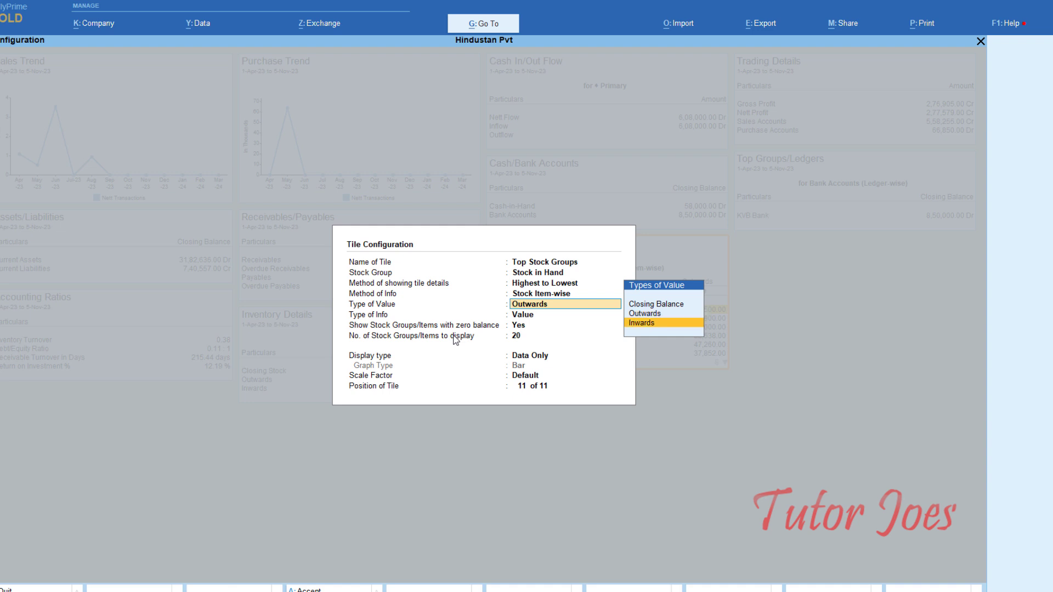
{"action": "key", "text": "Return"}
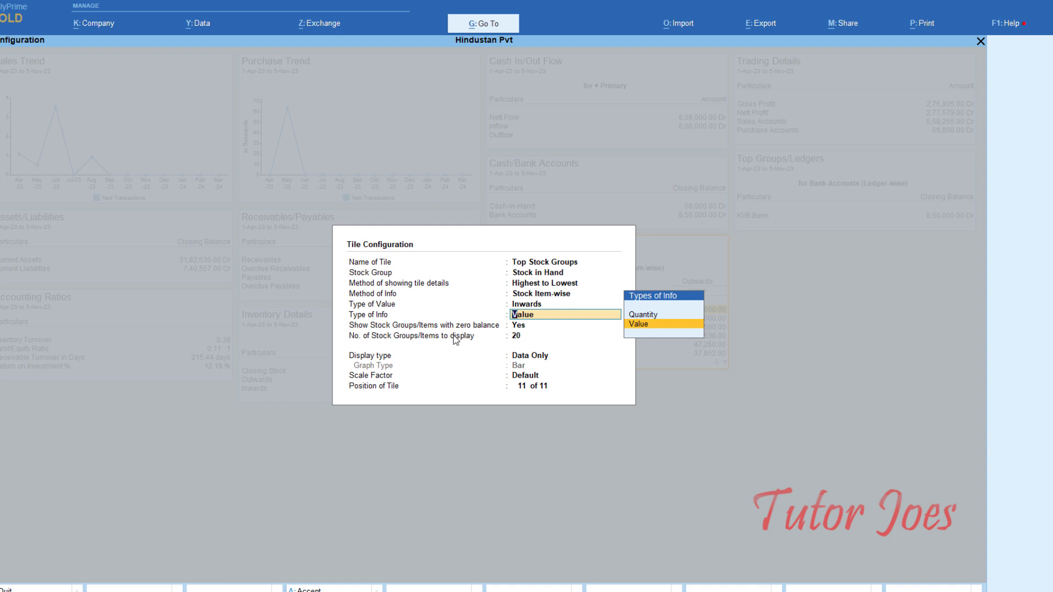
Step: Keep Value as the type of info with zero-balance items shown, and set the number of stock groups/items to display to 5
{"action": "key", "text": "Return"}
{"action": "key", "text": "Return"}
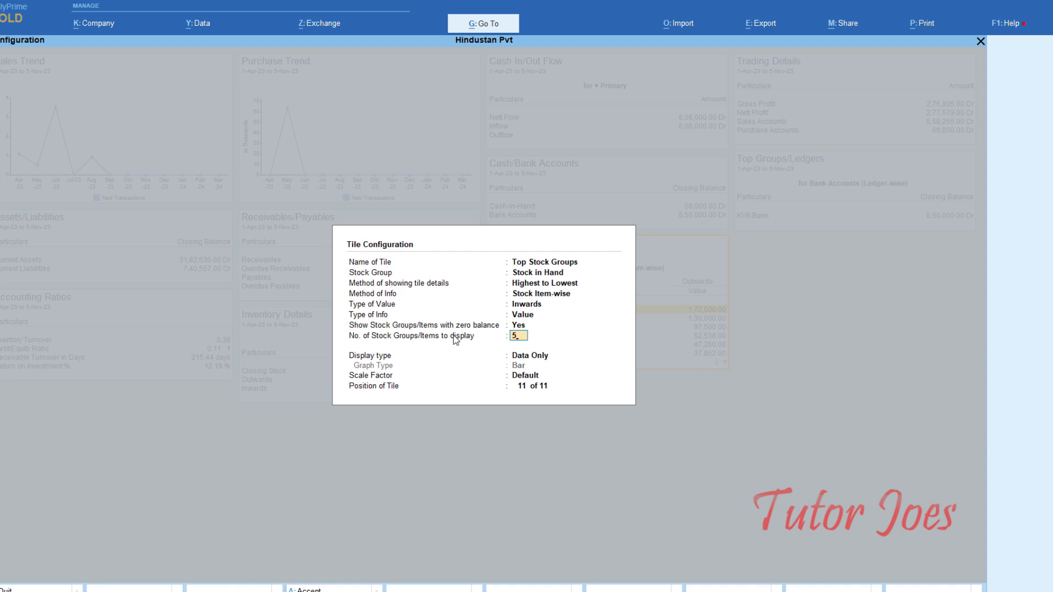
{"action": "key", "text": "Return"}
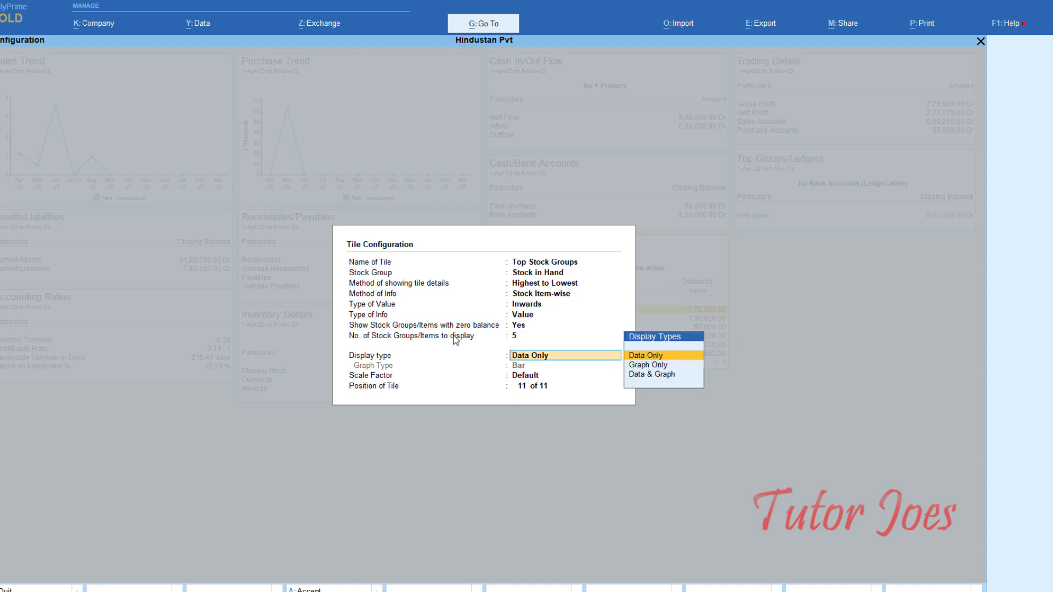
Step: Set the tile's display type to Data & Graph with a Line graph, keep the Default scale factor and position 11, and accept the configuration
{"action": "key", "text": "Down"}
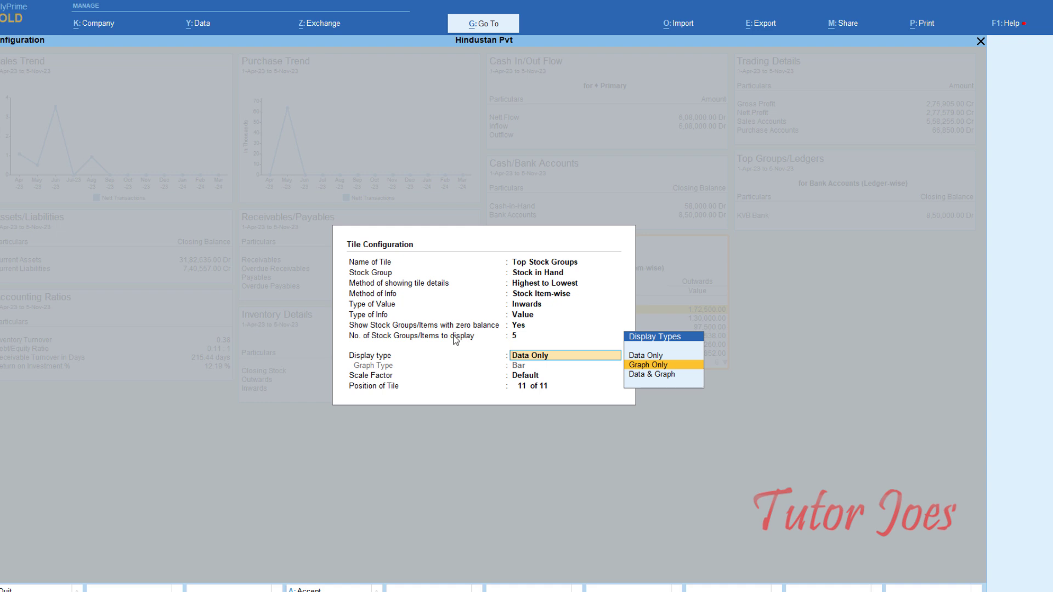
{"action": "key", "text": "Down"}
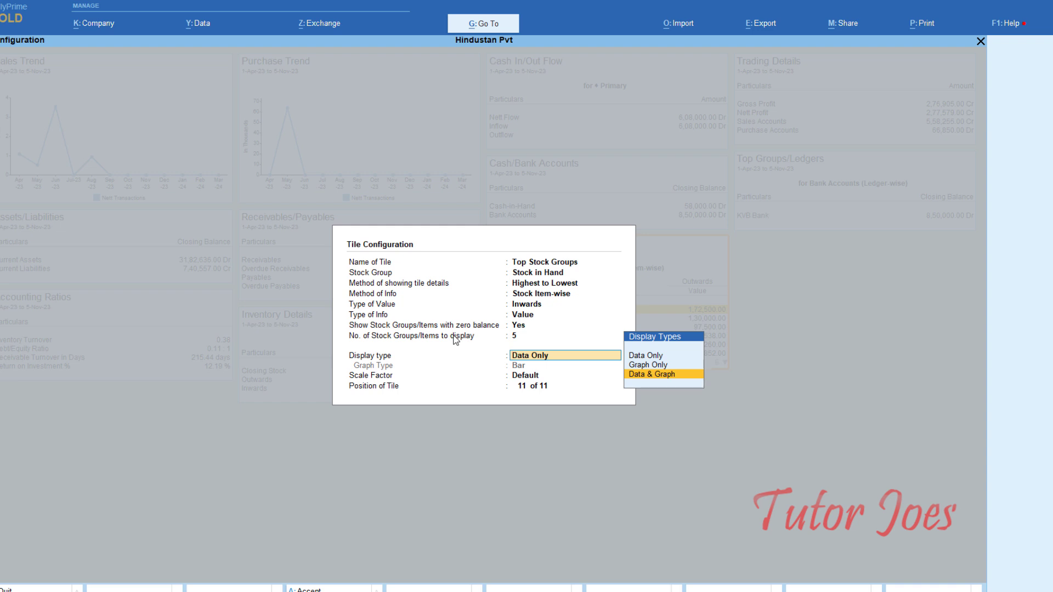
{"action": "key", "text": "Return"}
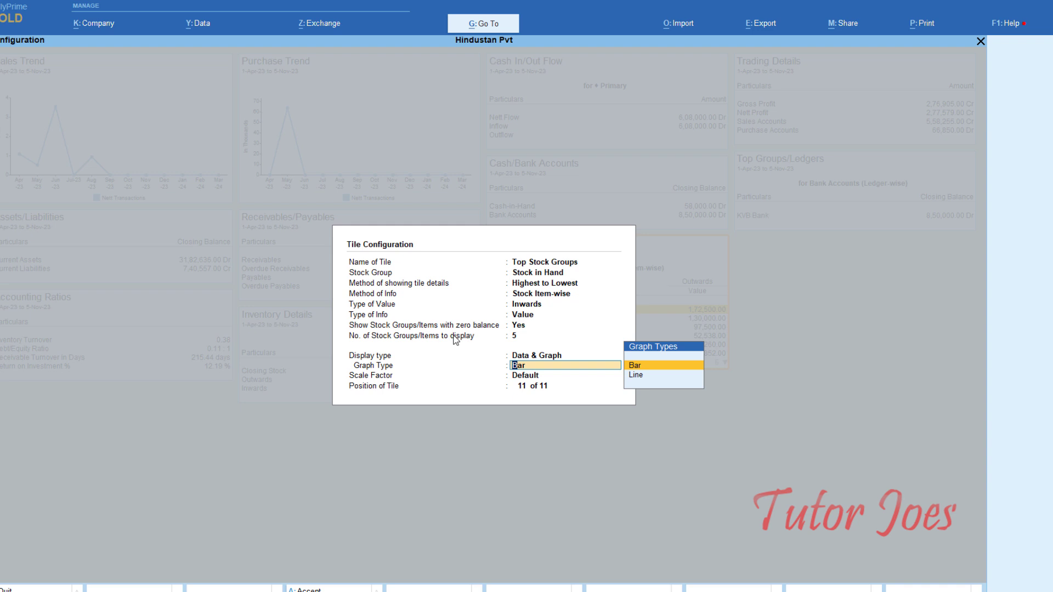
{"action": "key", "text": "Down"}
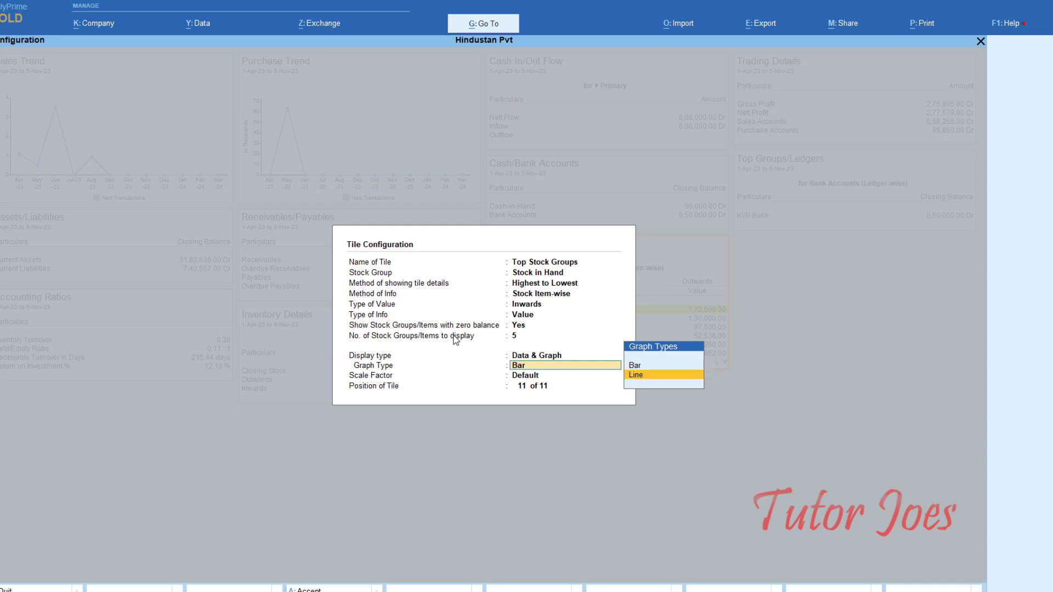
{"action": "key", "text": "Return"}
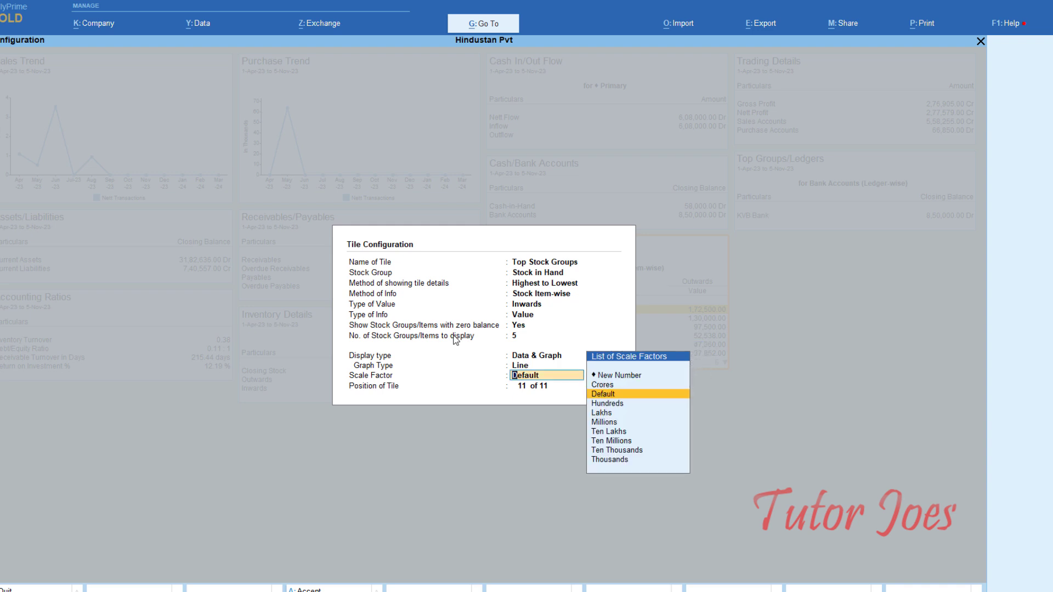
{"action": "key", "text": "Return"}
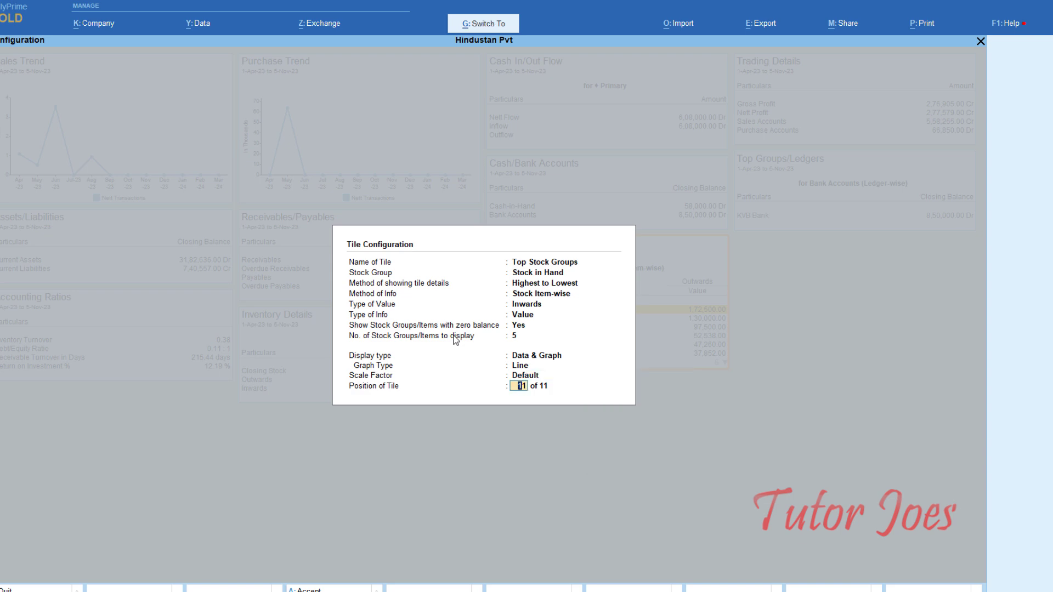
{"action": "key", "text": "Return"}
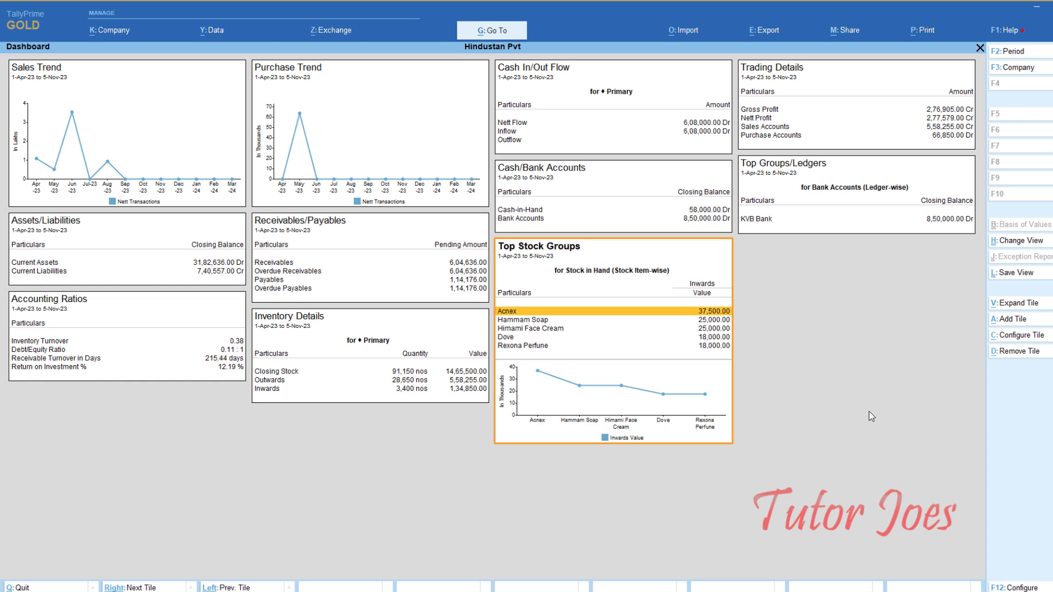
Step: Start adding a Stock Item Trend tile from the Inventory tiles to the Dashboard
{"action": "key", "text": "alt"}
{"action": "key", "text": "alt+a"}
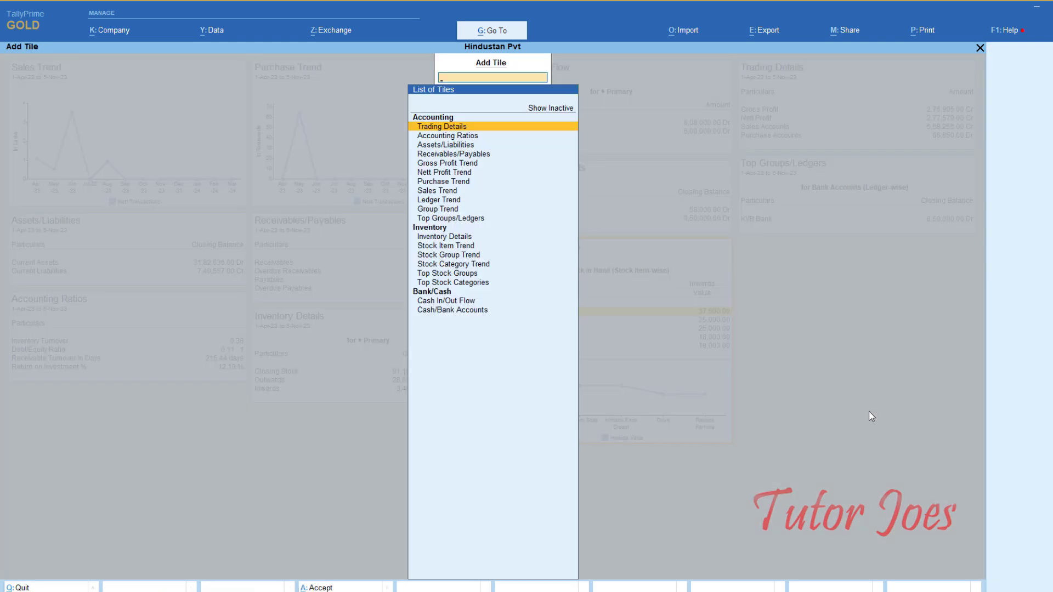
{"action": "key", "text": "Down"}
{"action": "key", "text": "Down"}
{"action": "key", "text": "Down"}
{"action": "key", "text": "Down"}
{"action": "key", "text": "Down"}
{"action": "key", "text": "Down"}
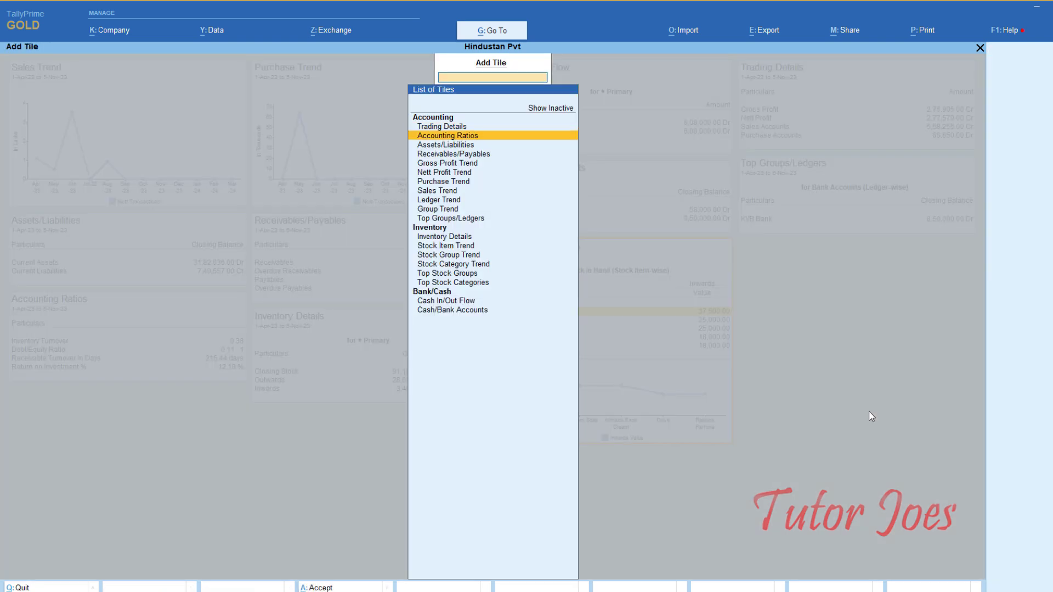
{"action": "key", "text": "Down"}
{"action": "key", "text": "Down"}
{"action": "key", "text": "Down"}
{"action": "key", "text": "Down"}
{"action": "key", "text": "Down"}
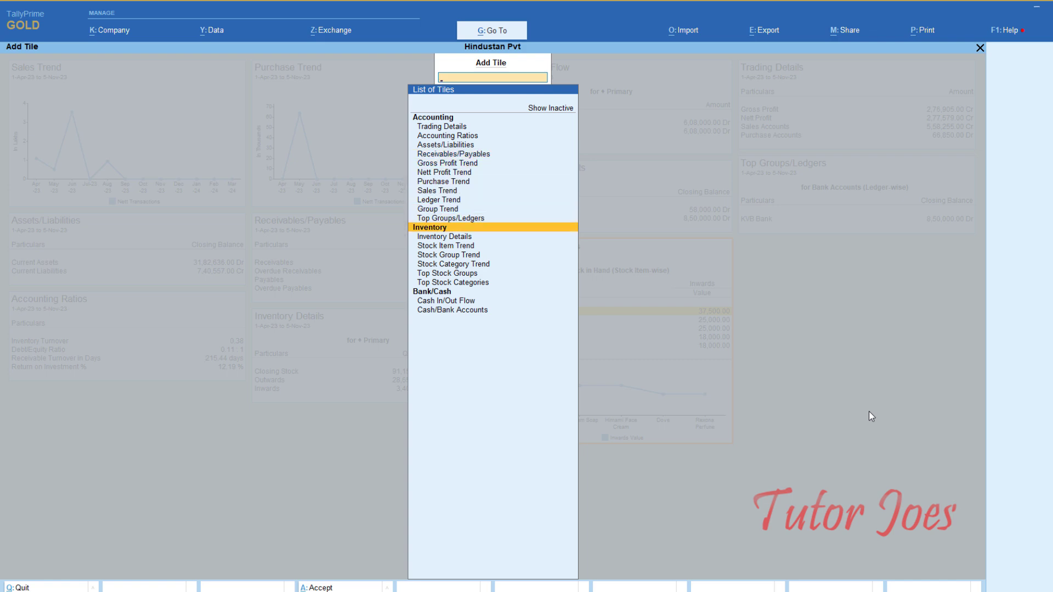
{"action": "key", "text": "Down"}
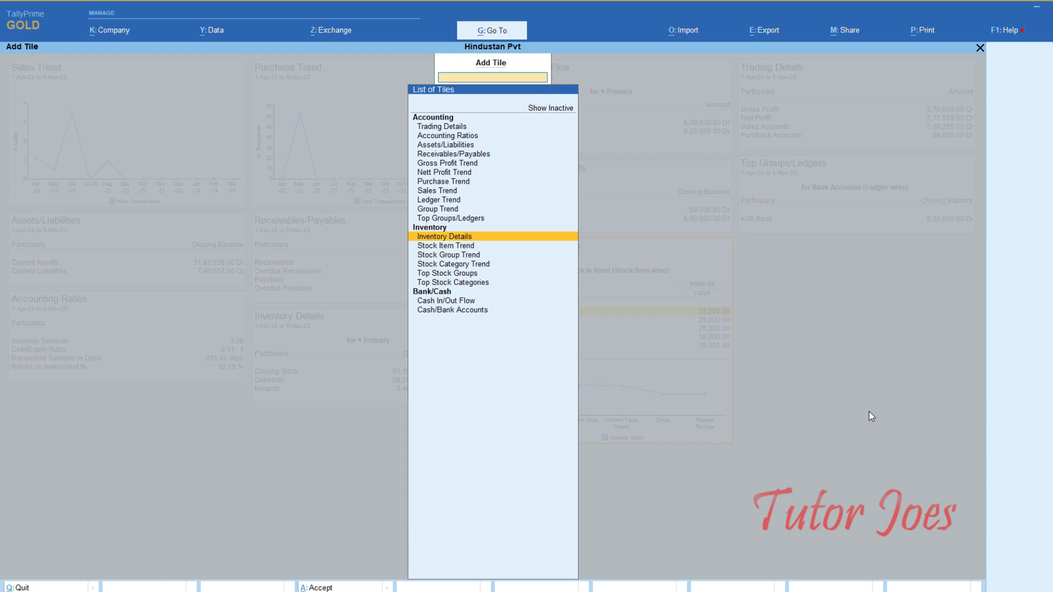
{"action": "key", "text": "Down"}
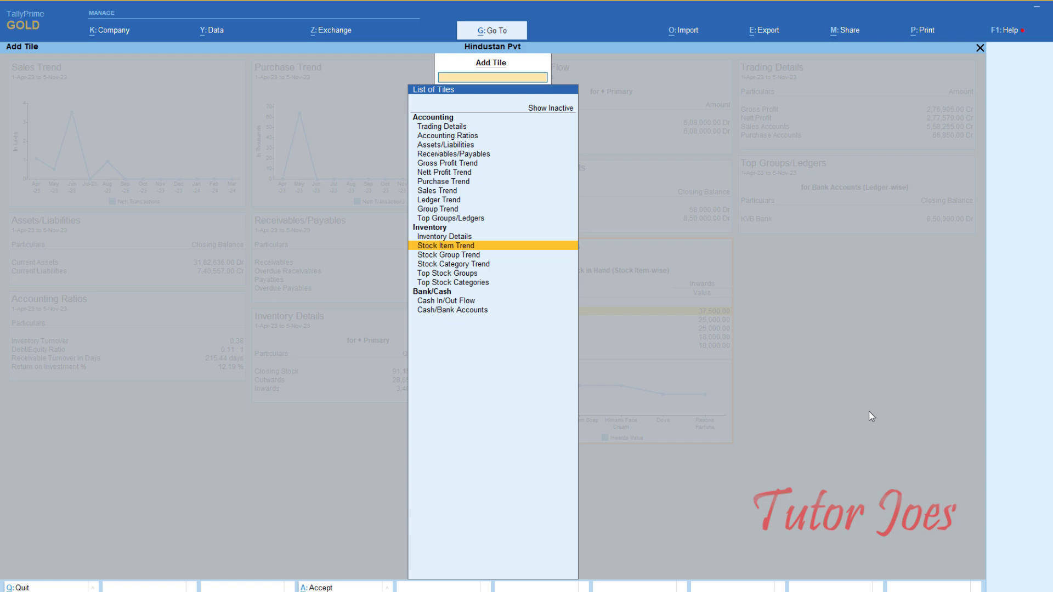
{"action": "key", "text": "Down"}
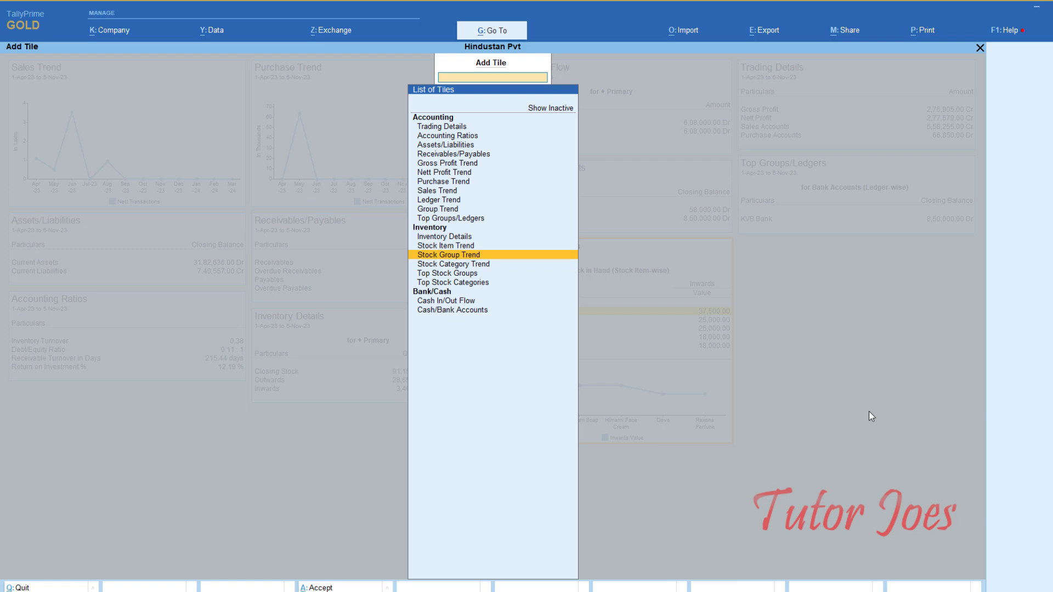
{"action": "key", "text": "Up"}
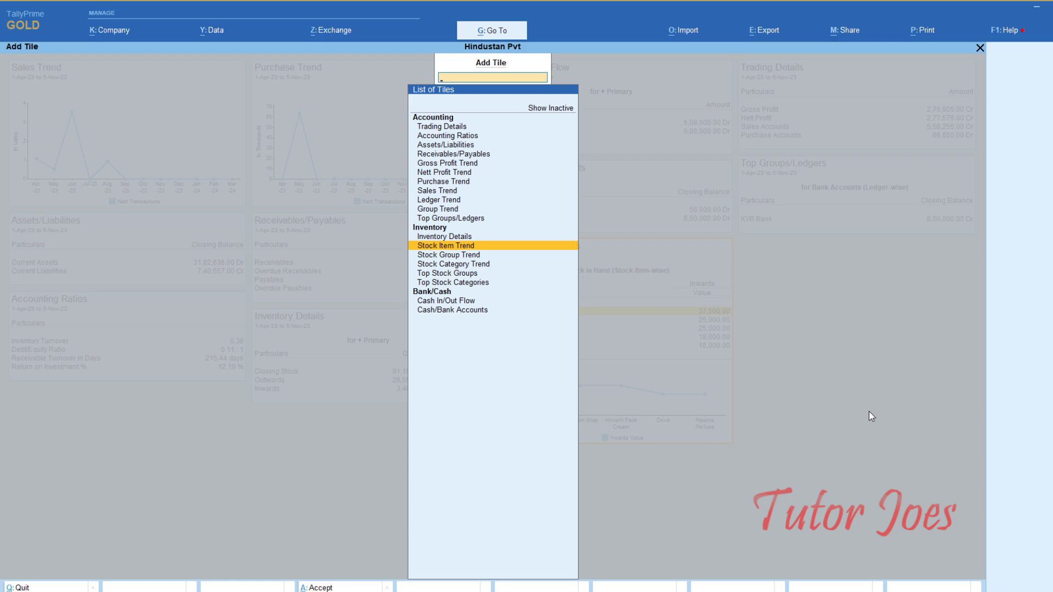
{"action": "key", "text": "Return"}
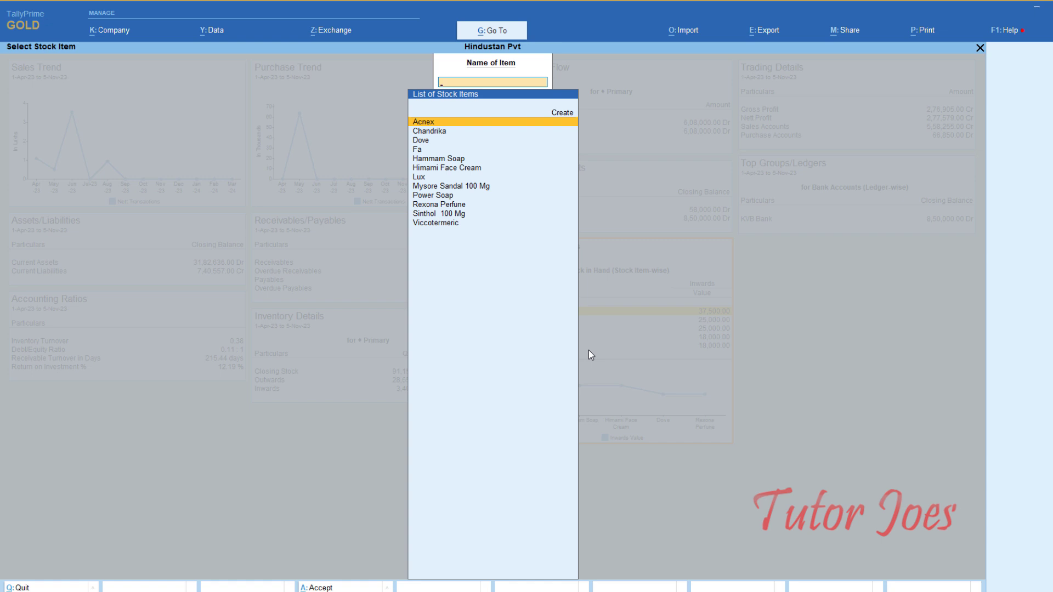
Step: Choose Hammam Soap as the stock item for the new Stock Item Trend tile
{"action": "key", "text": "Down"}
{"action": "key", "text": "Down"}
{"action": "key", "text": "Down"}
{"action": "key", "text": "Down"}
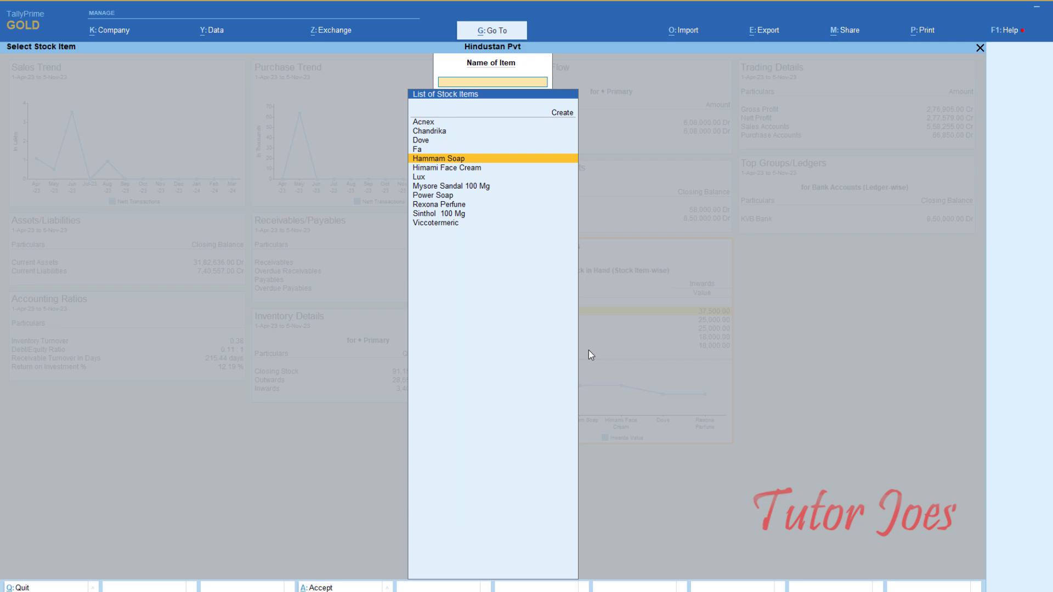
{"action": "key", "text": "Return"}
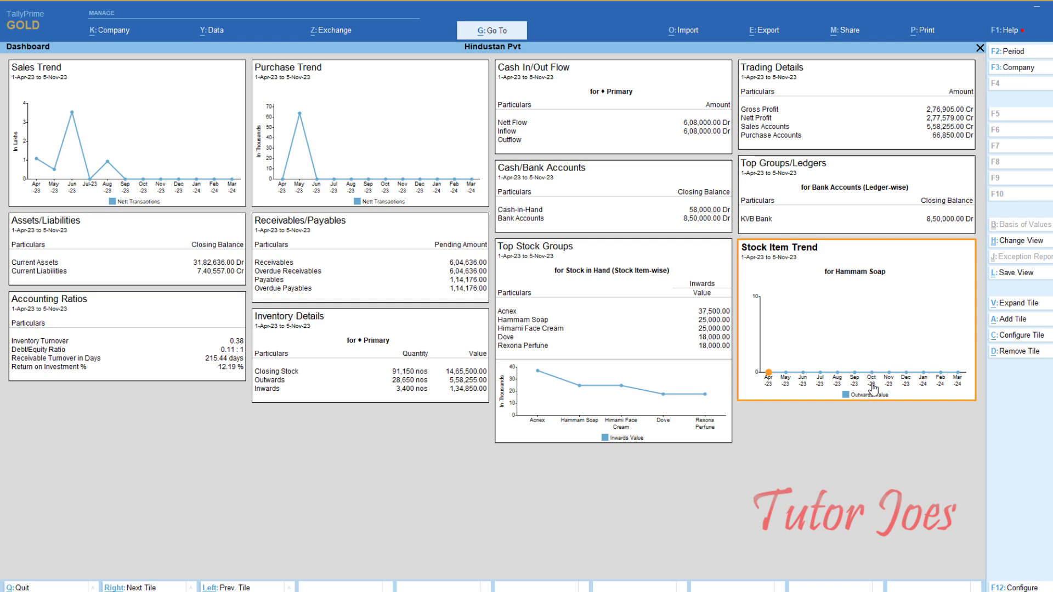
Step: Configure the Stock Item Trend tile, keeping Hammam Soap and Outwards, and set its type of info to Quantity & Value
{"action": "key", "text": "alt"}
{"action": "key", "text": "alt+c"}
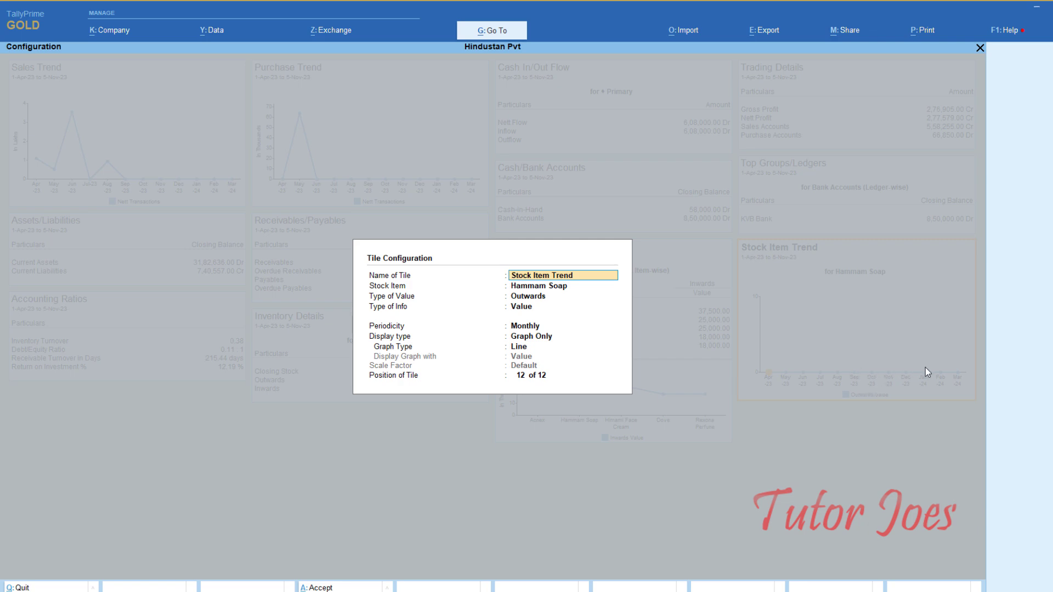
{"action": "key", "text": "Return"}
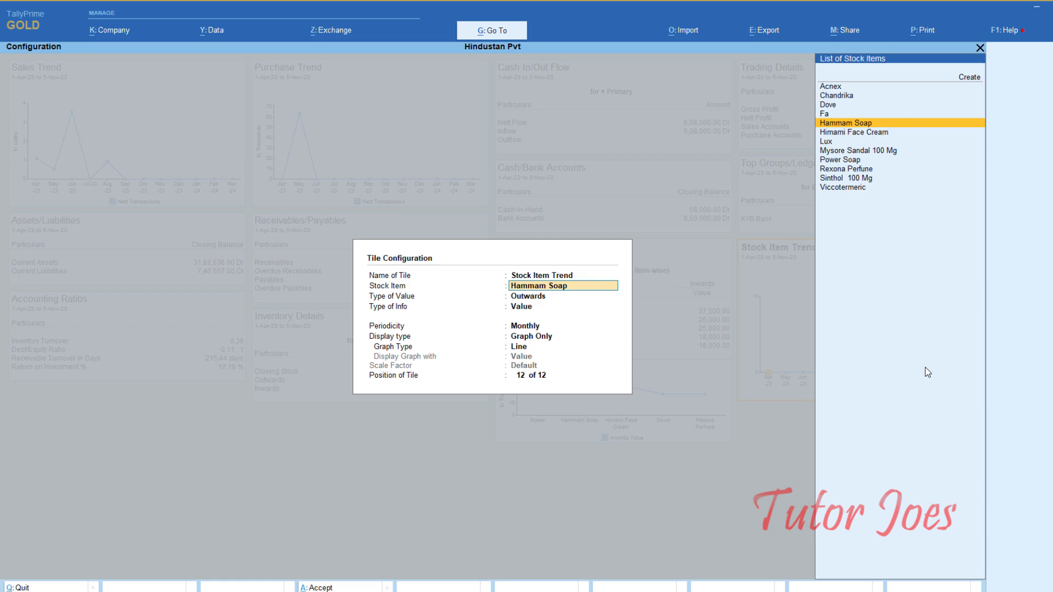
{"action": "key", "text": "Return"}
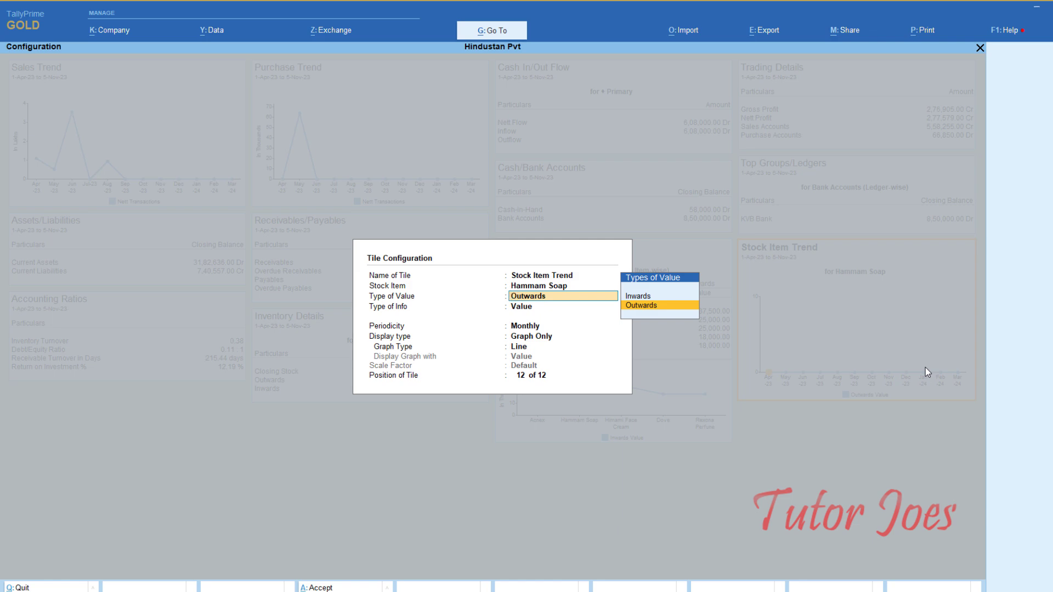
{"action": "key", "text": "Return"}
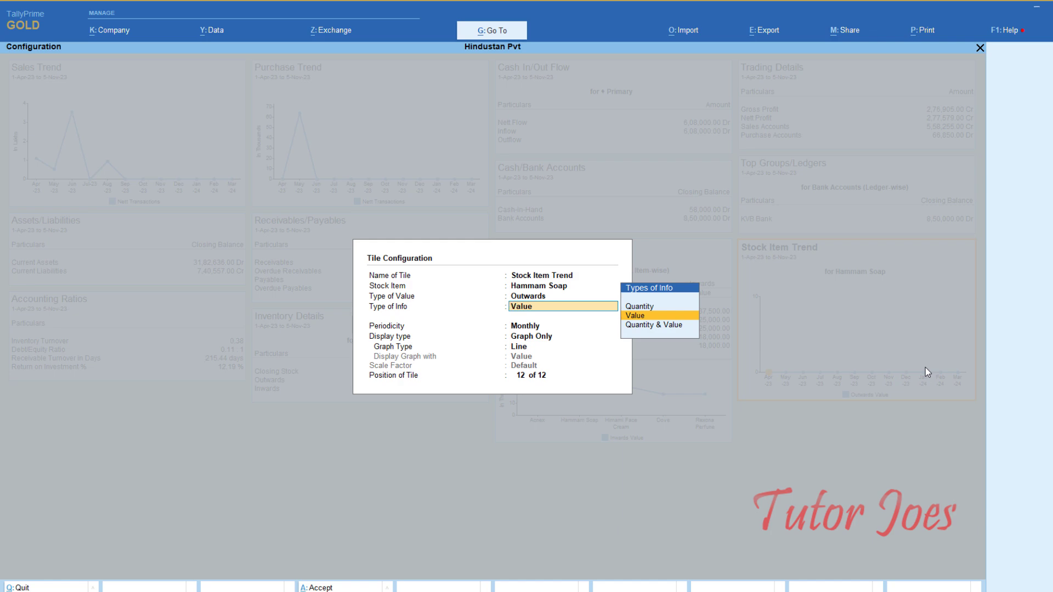
{"action": "key", "text": "Up"}
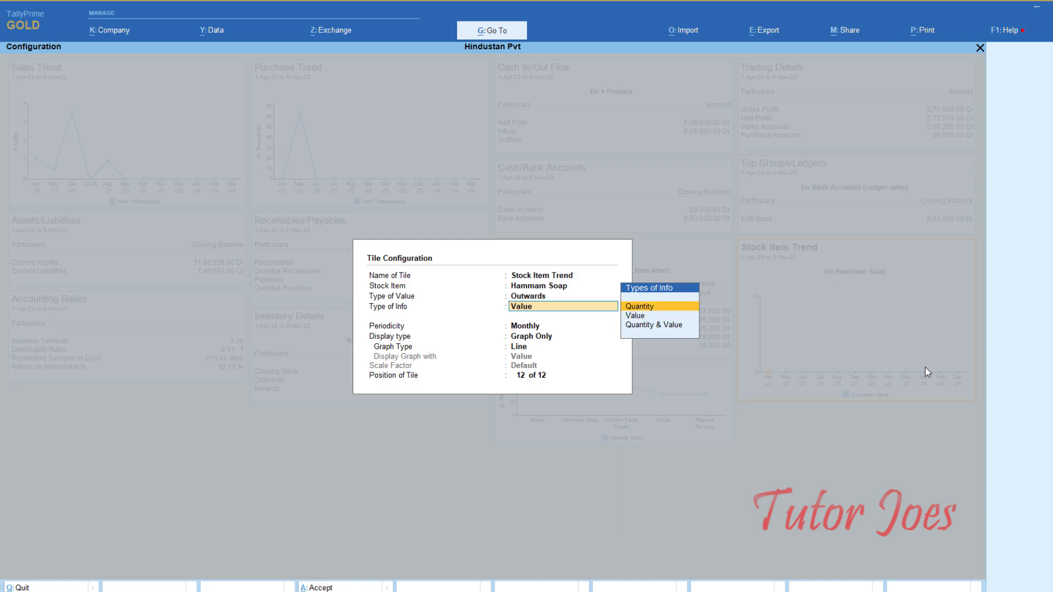
{"action": "key", "text": "Down"}
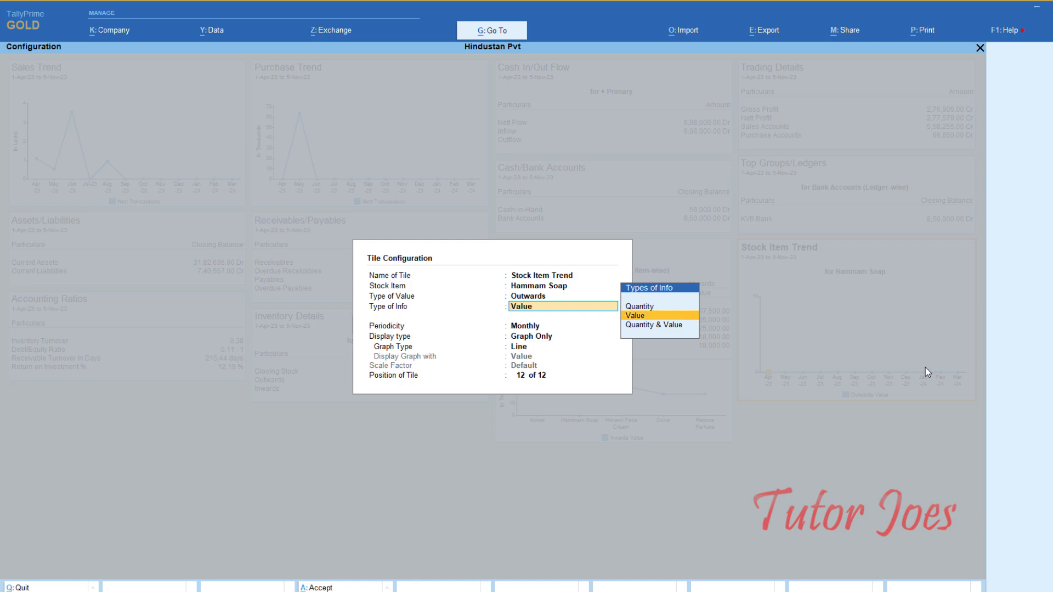
{"action": "key", "text": "Down"}
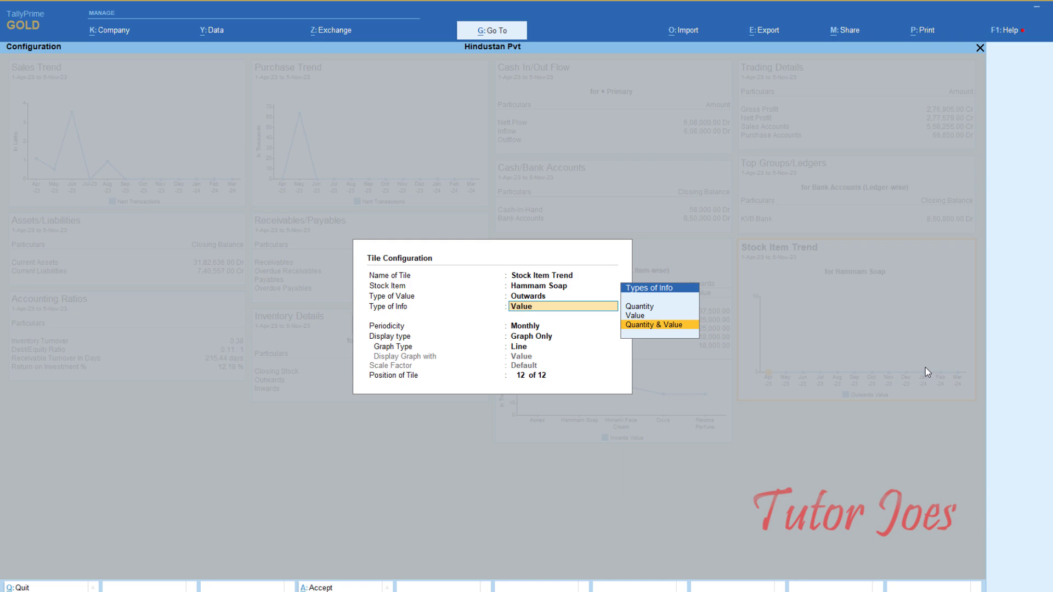
{"action": "key", "text": "Return"}
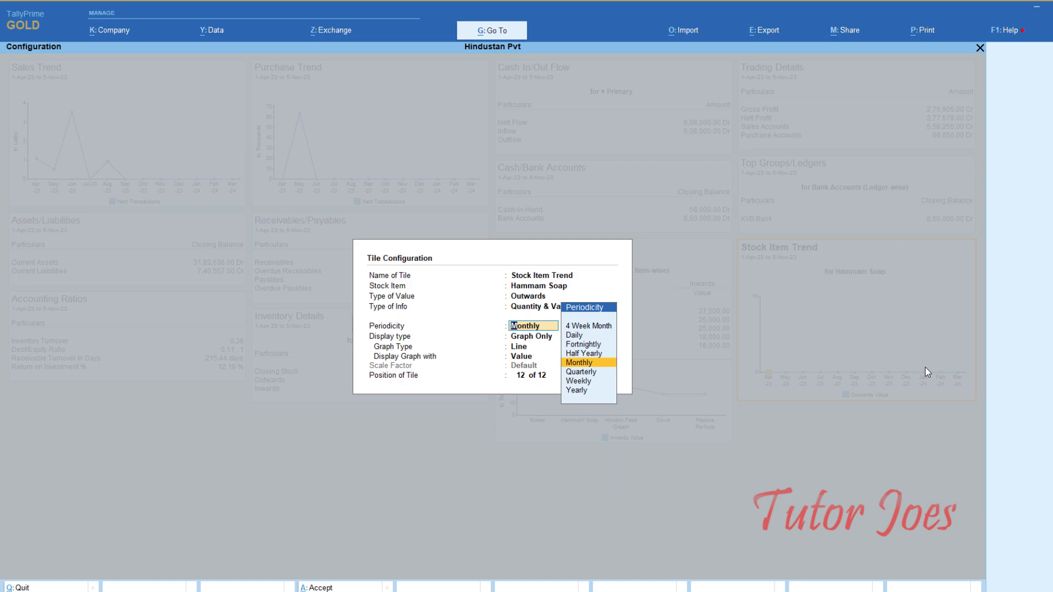
Step: Go through the periodicity options for the Hammam Soap Stock Item Trend tile and keep Monthly
{"action": "key", "text": "Up"}
{"action": "key", "text": "Up"}
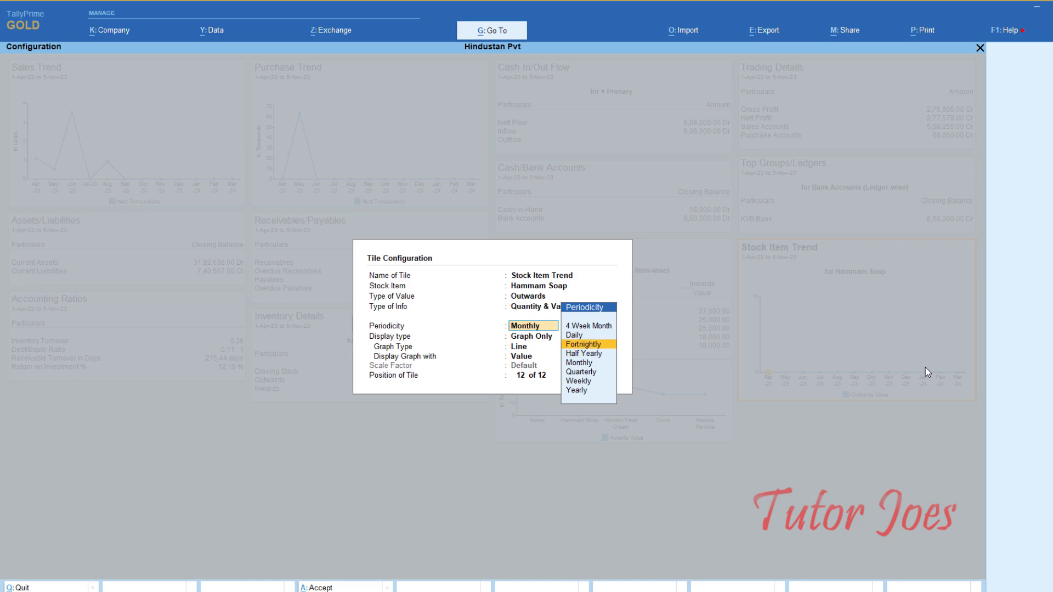
{"action": "key", "text": "Up"}
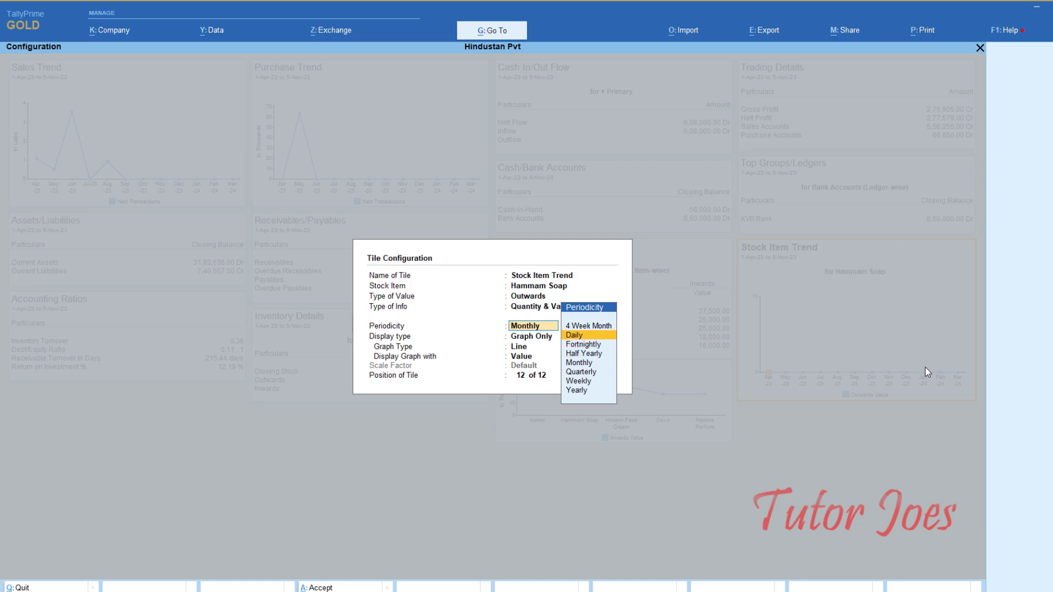
{"action": "key", "text": "Down"}
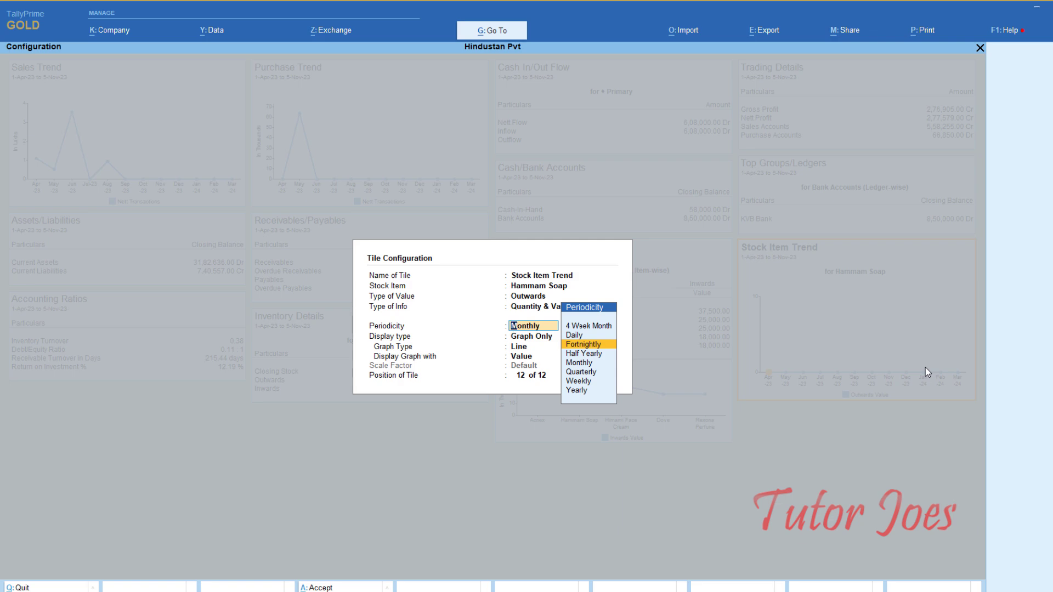
{"action": "key", "text": "Down"}
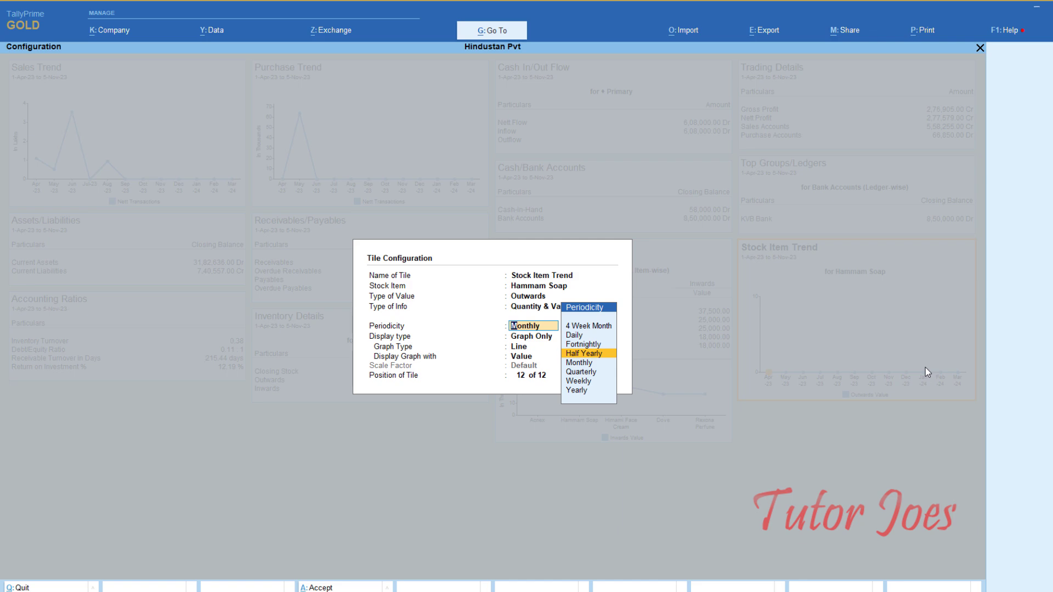
{"action": "key", "text": "Down"}
{"action": "key", "text": "Down"}
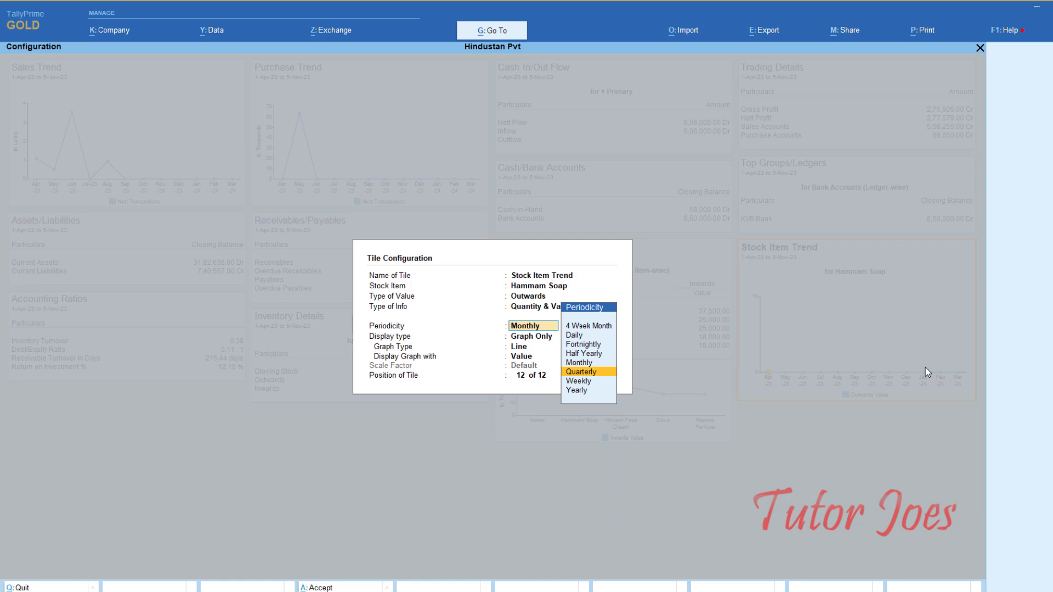
{"action": "key", "text": "Up"}
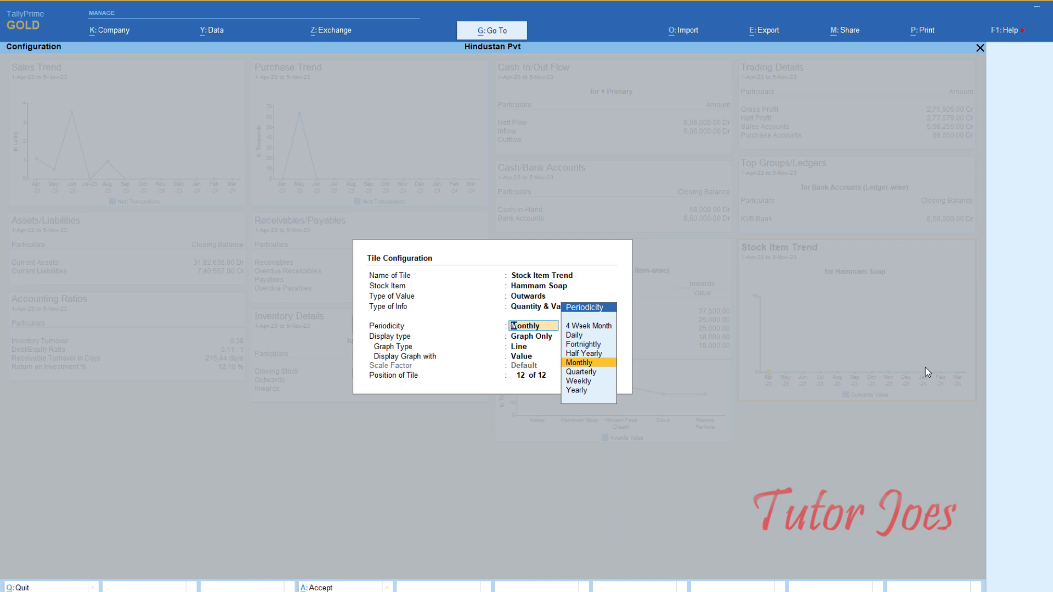
{"action": "key", "text": "Return"}
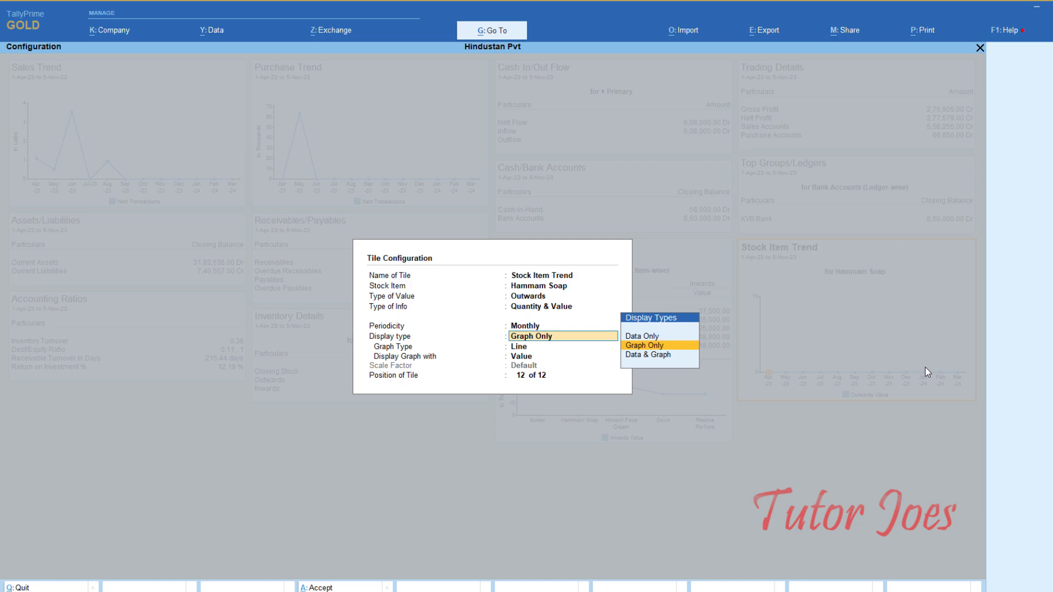
Step: Set the Hammam Soap tile's display type to Data & Graph and its graph type to Bar
{"action": "key", "text": "Up"}
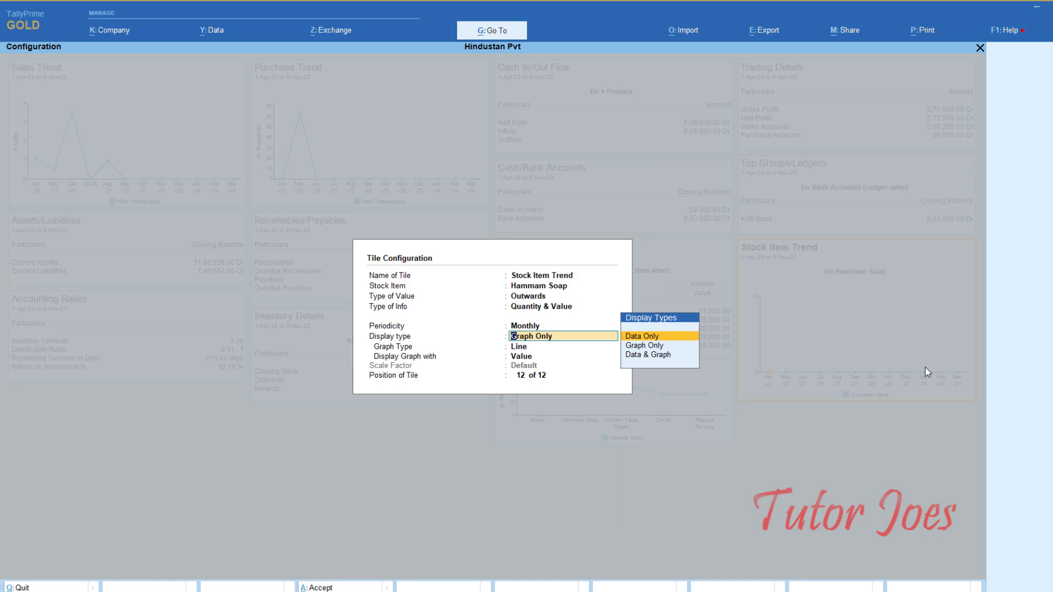
{"action": "key", "text": "Down"}
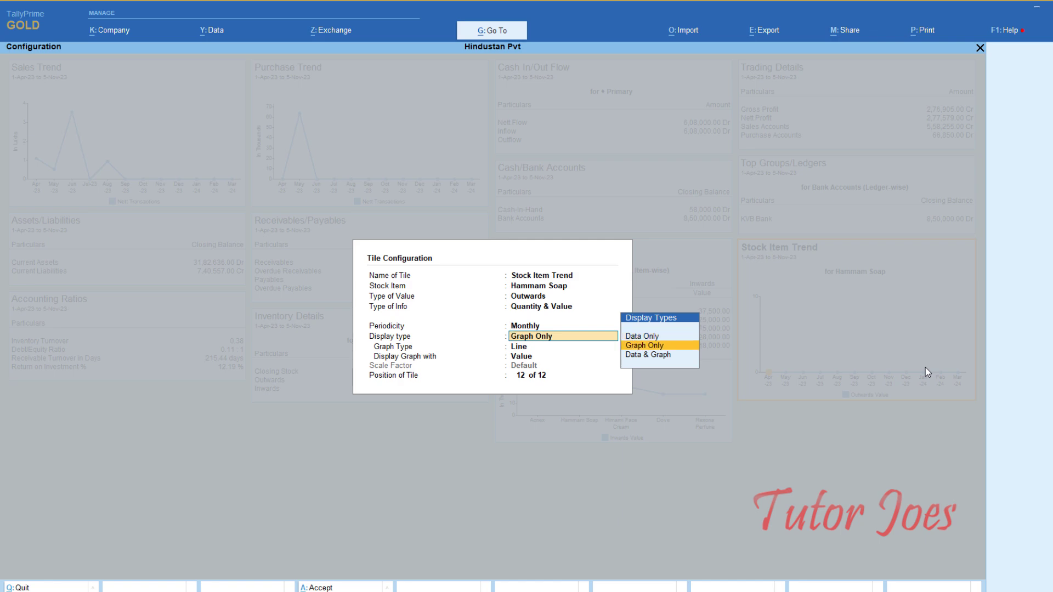
{"action": "key", "text": "Down"}
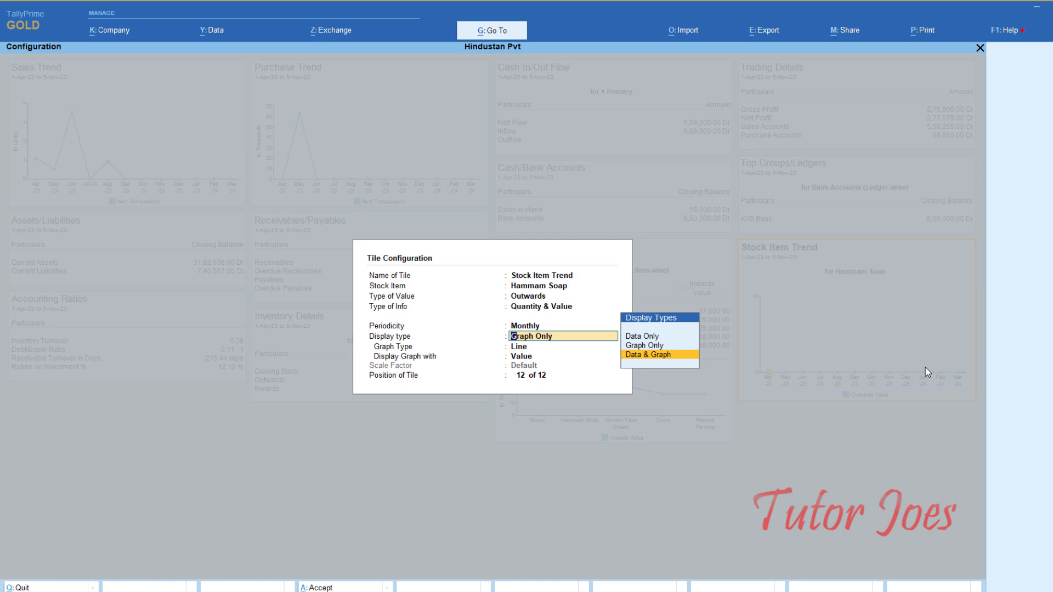
{"action": "key", "text": "Return"}
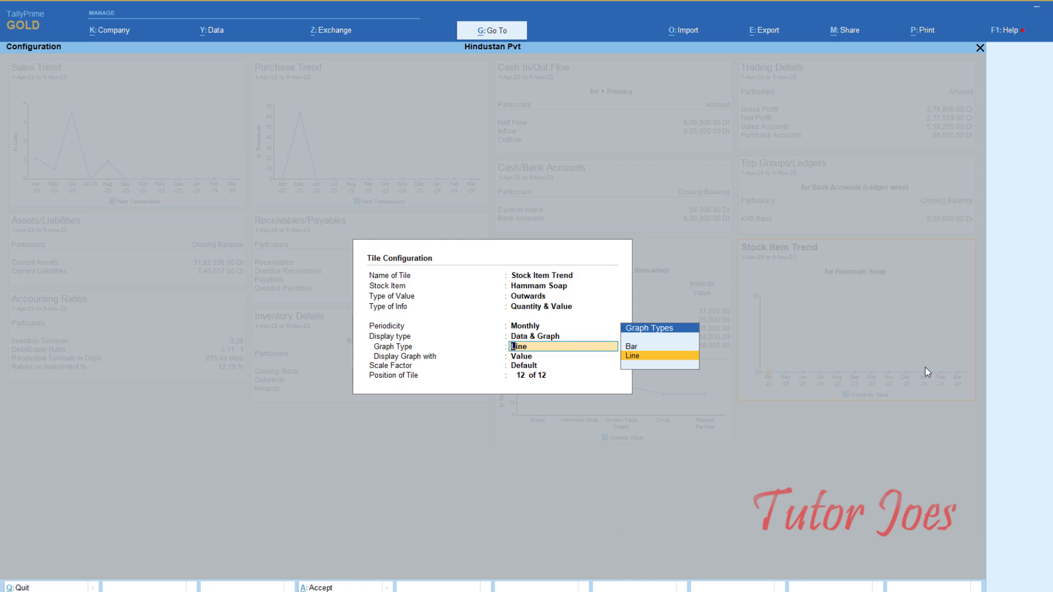
{"action": "key", "text": "Up"}
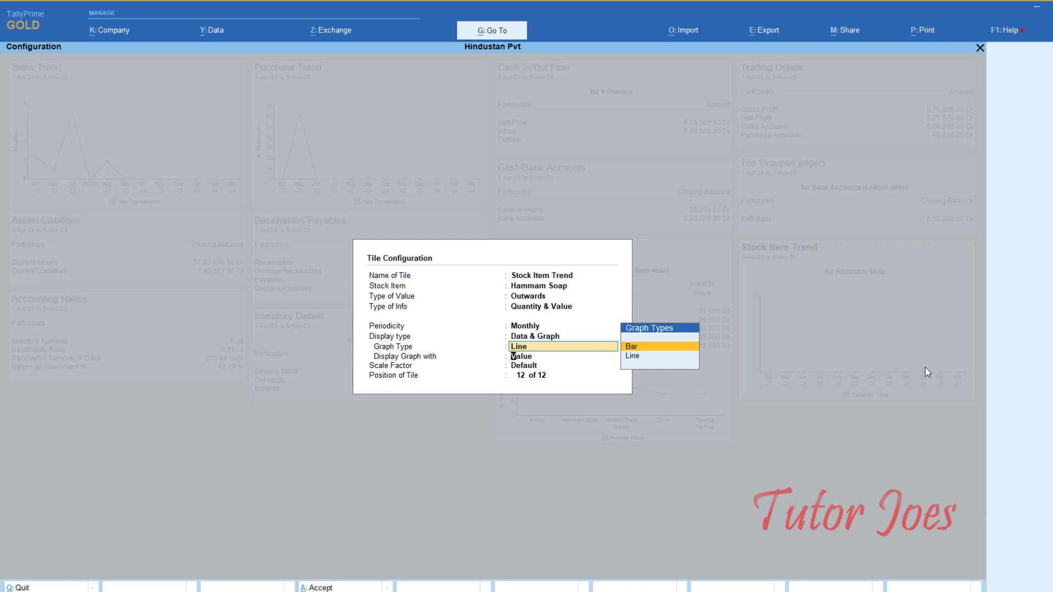
{"action": "key", "text": "Return"}
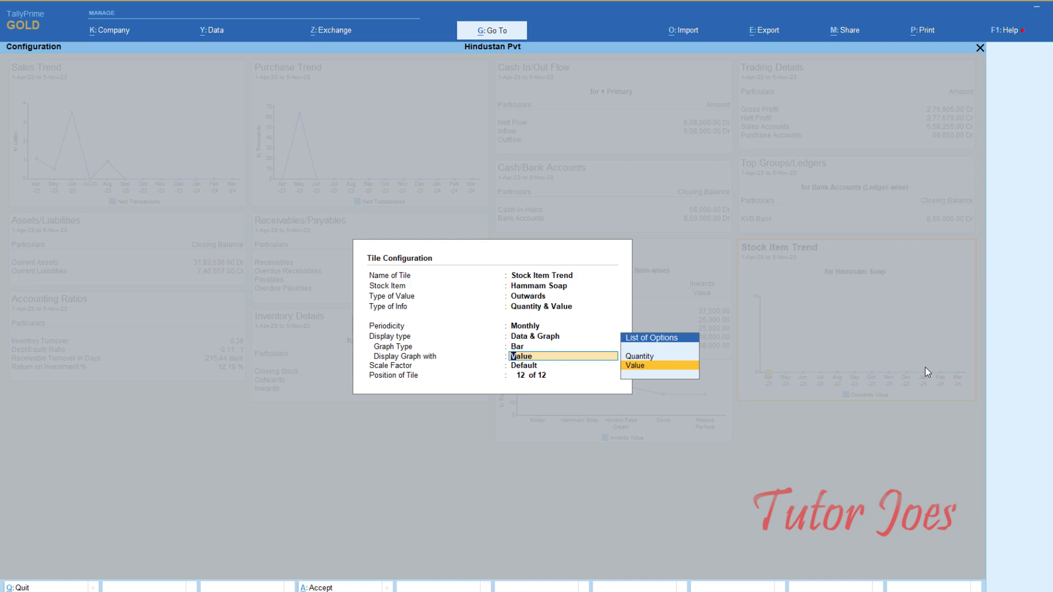
Step: Keep the graph displayed with Value, the Default scale factor and position 12, and accept the tile configuration
{"action": "key", "text": "Return"}
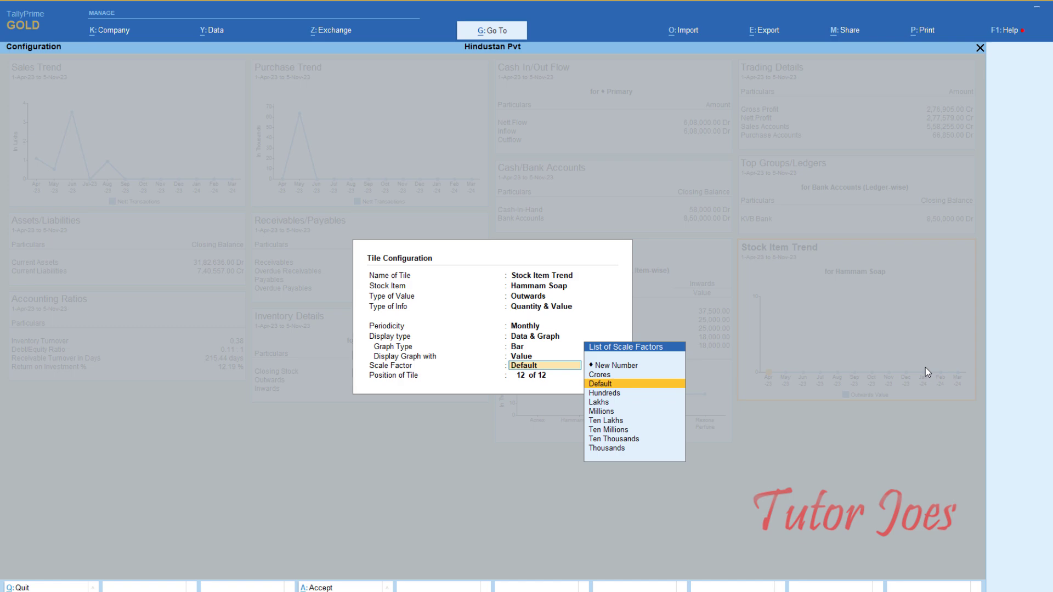
{"action": "key", "text": "Return"}
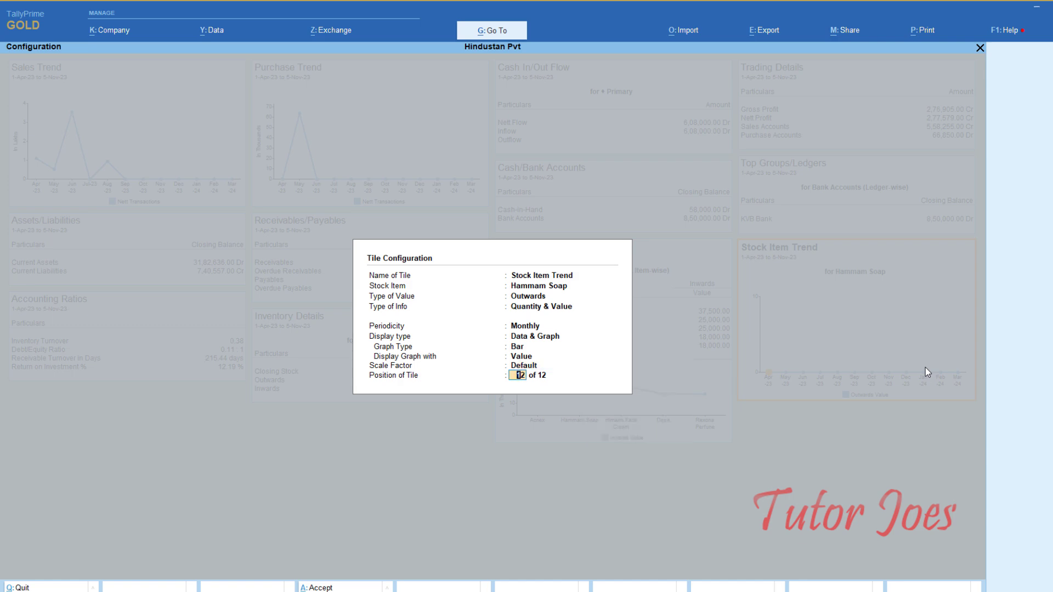
{"action": "key", "text": "Return"}
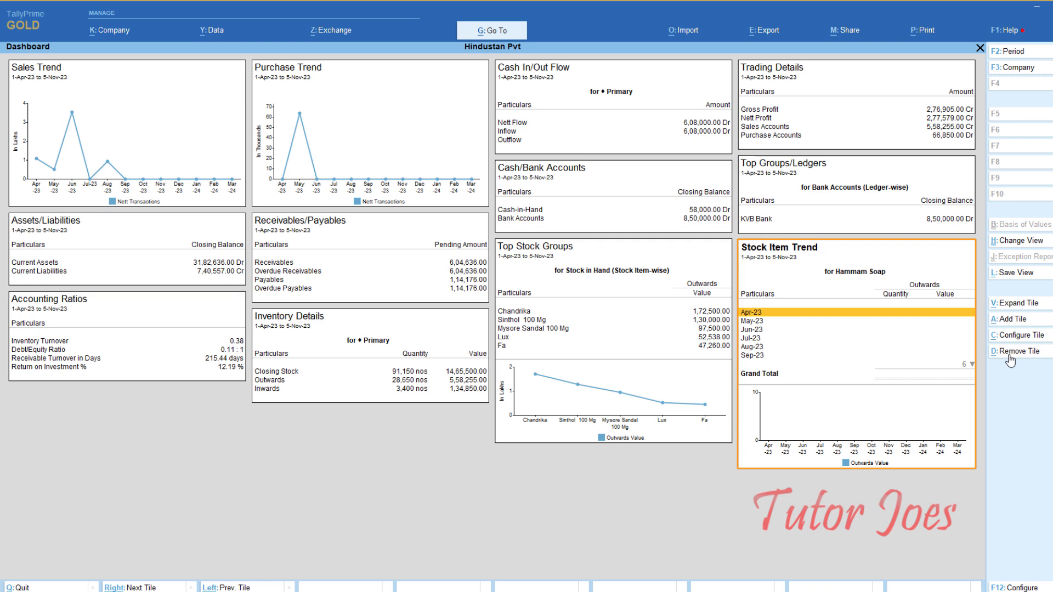
Step: Remove the Hammam Soap Stock Item Trend tile from the Dashboard and confirm the removal
{"action": "key", "text": "alt+d"}
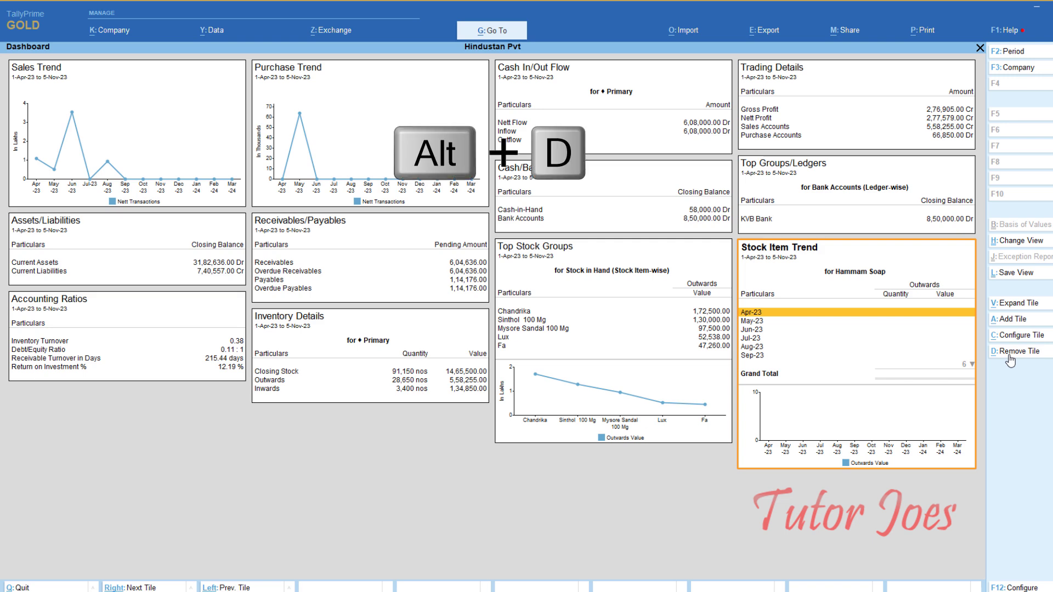
{"action": "left_click", "coordinate": [1009, 353]}
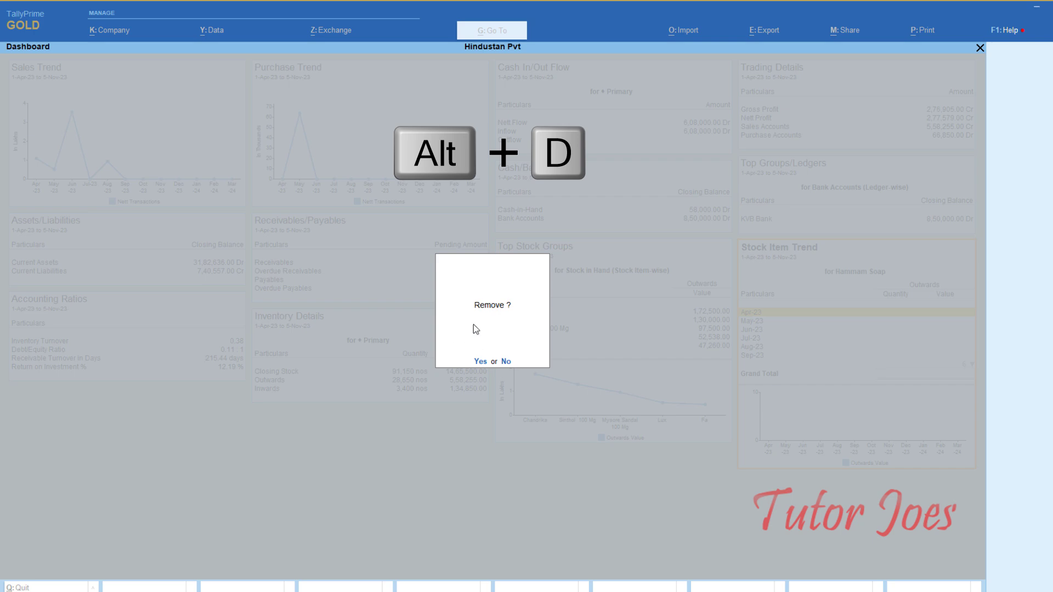
{"action": "left_click", "coordinate": [481, 362]}
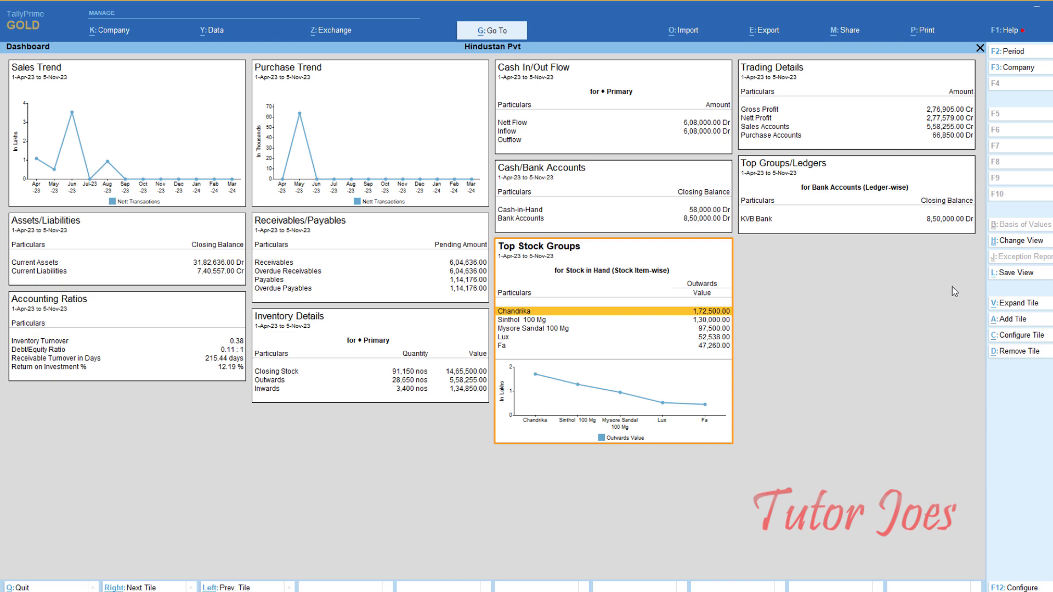
Step: Add a new Stock Item Trend tile to the Dashboard for the stock item Acnex
{"action": "left_click", "coordinate": [1013, 319]}
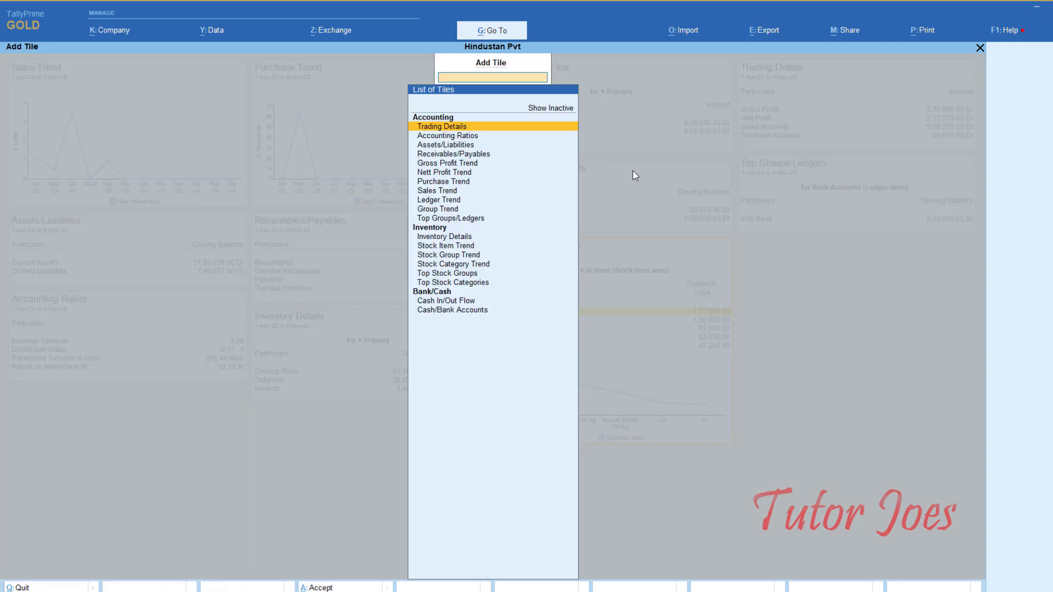
{"action": "left_click", "coordinate": [458, 246]}
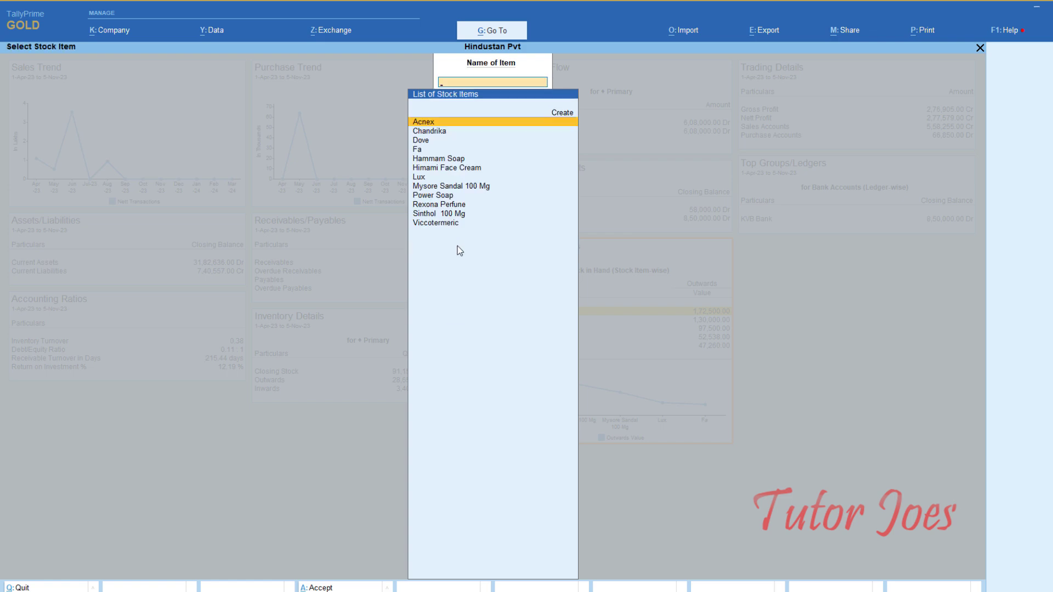
{"action": "key", "text": "Return"}
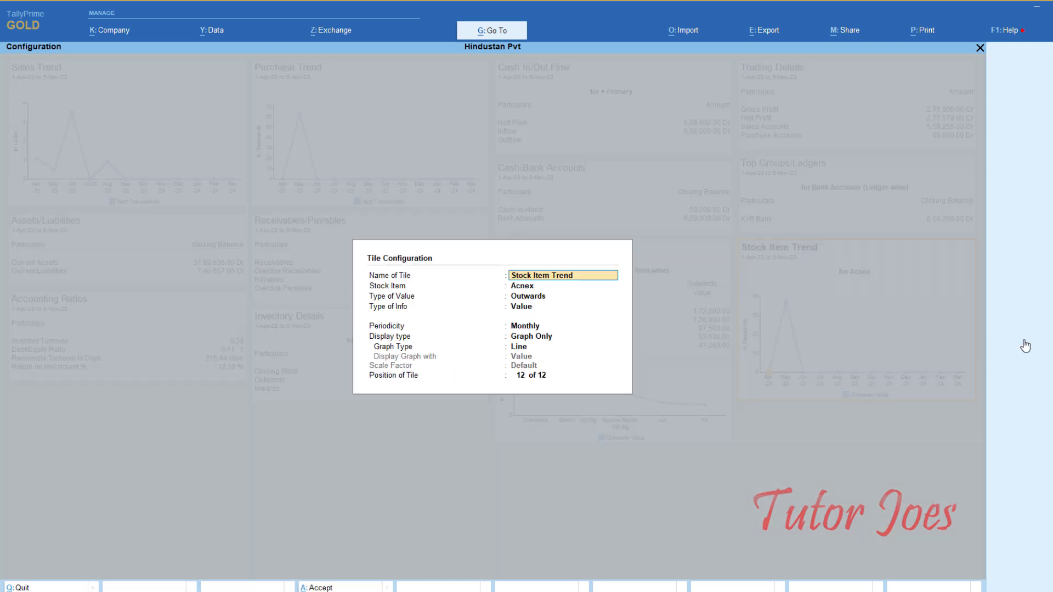
Step: Open the Acnex tile's configuration and keep its name, stock item, Outwards value type, Value info type and Monthly periodicity
{"action": "left_click", "coordinate": [1023, 340]}
{"action": "key", "text": "Return"}
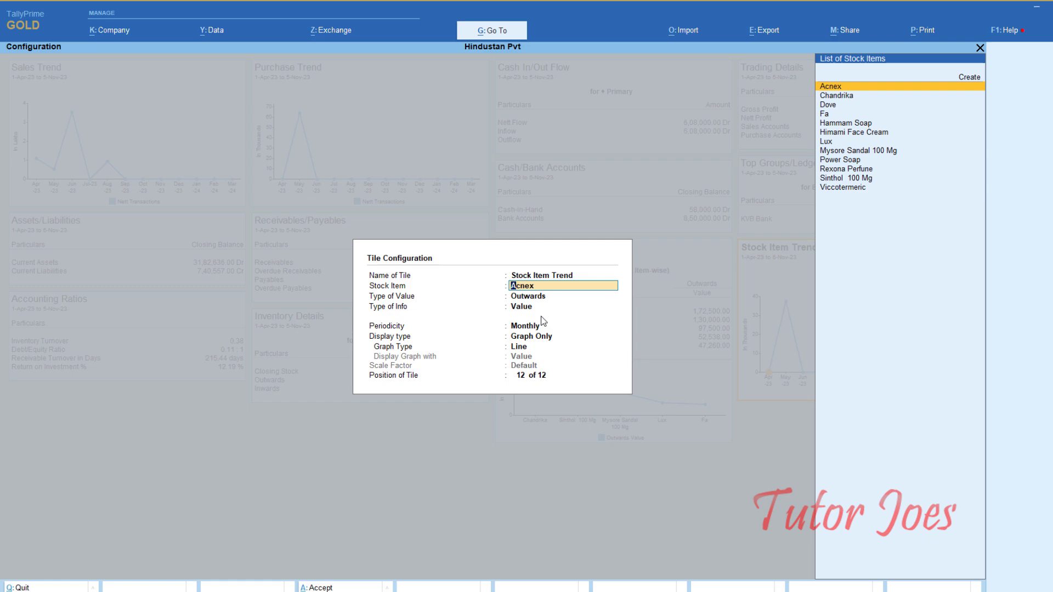
{"action": "key", "text": "Return"}
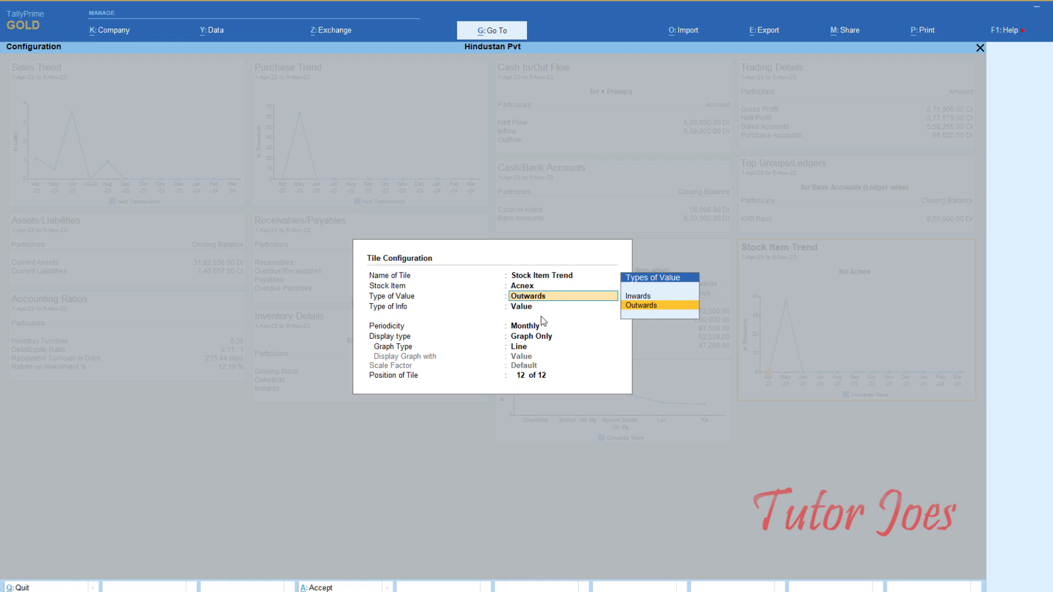
{"action": "key", "text": "Return"}
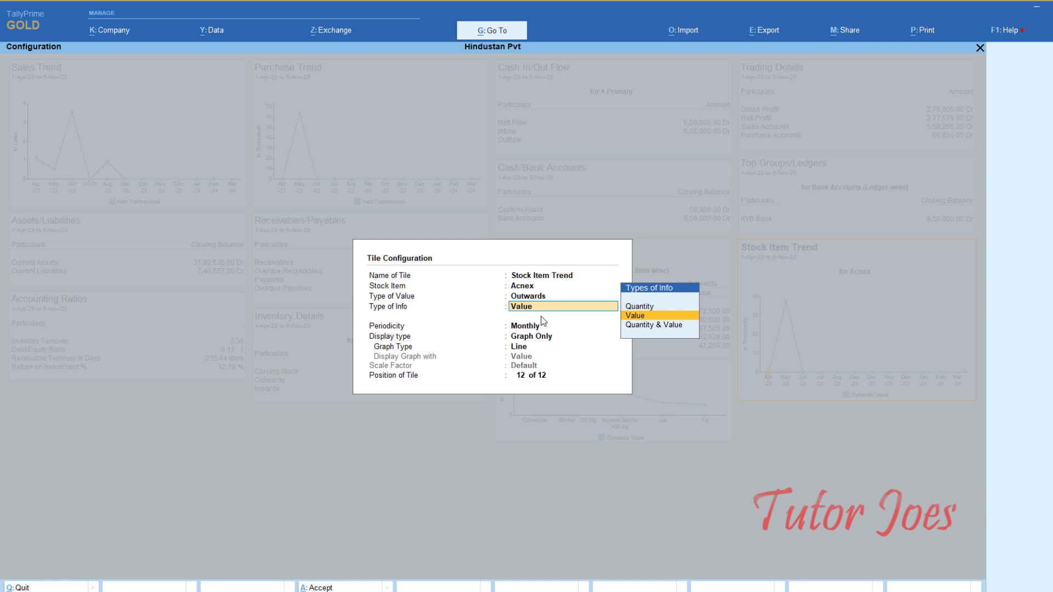
{"action": "key", "text": "Return"}
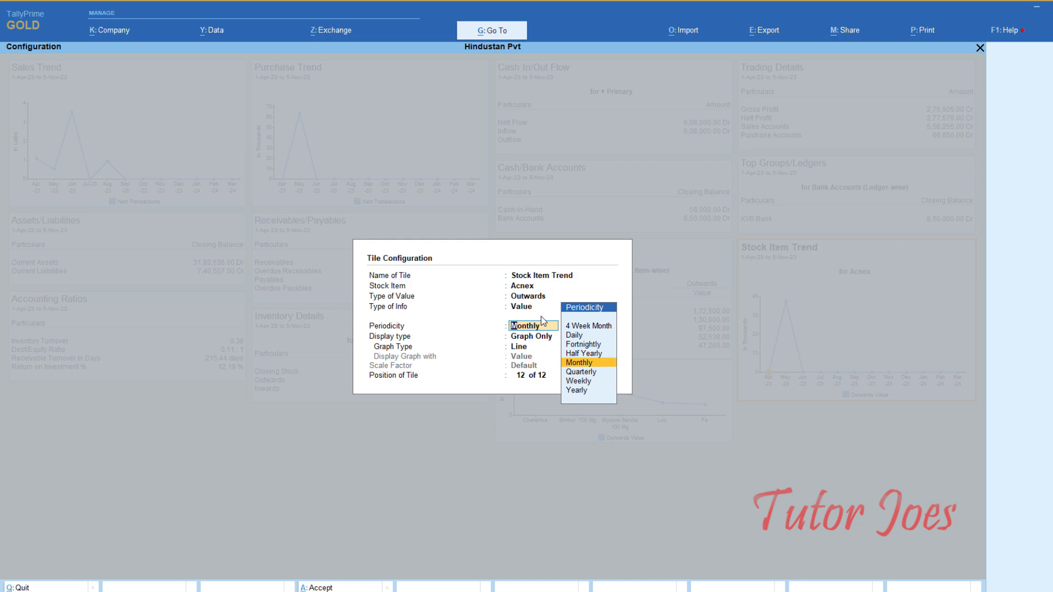
{"action": "key", "text": "Return"}
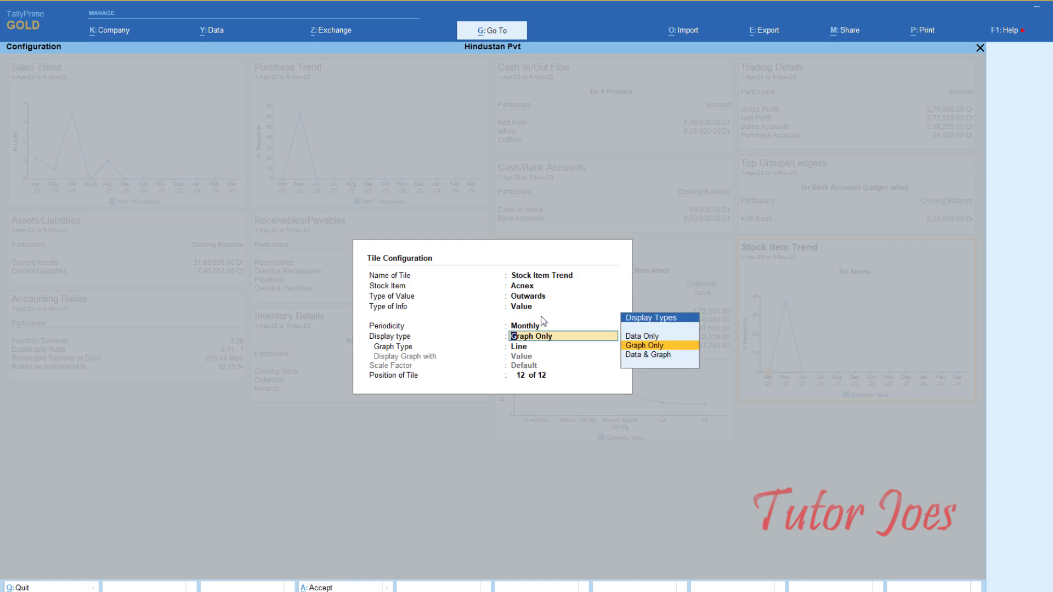
Step: Set the Acnex tile's display type to Data & Graph, keeping the Line graph, Default scale factor and position 12, and accept the configuration
{"action": "key", "text": "Down"}
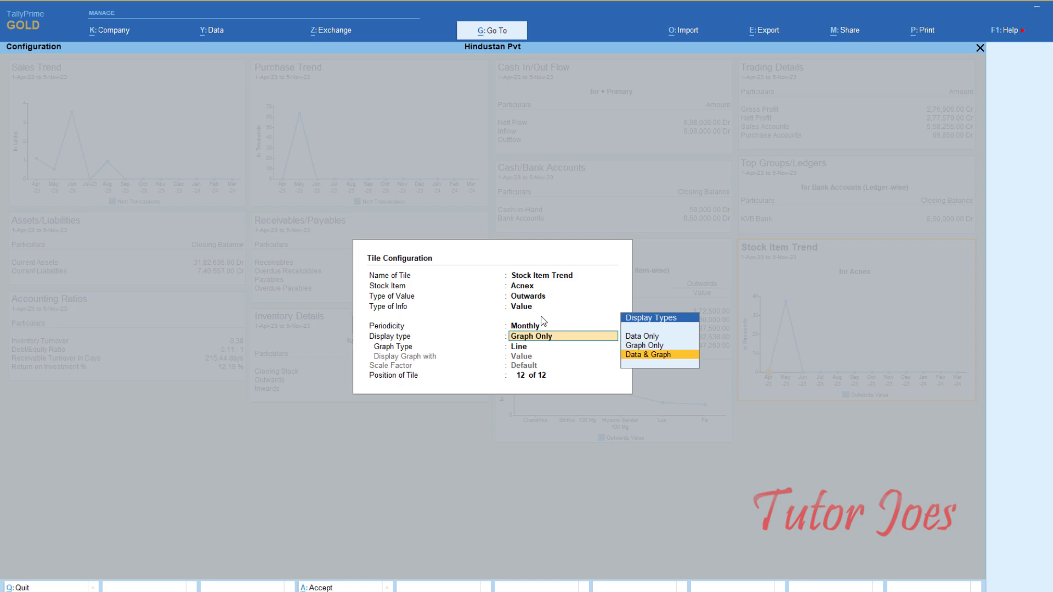
{"action": "key", "text": "Return"}
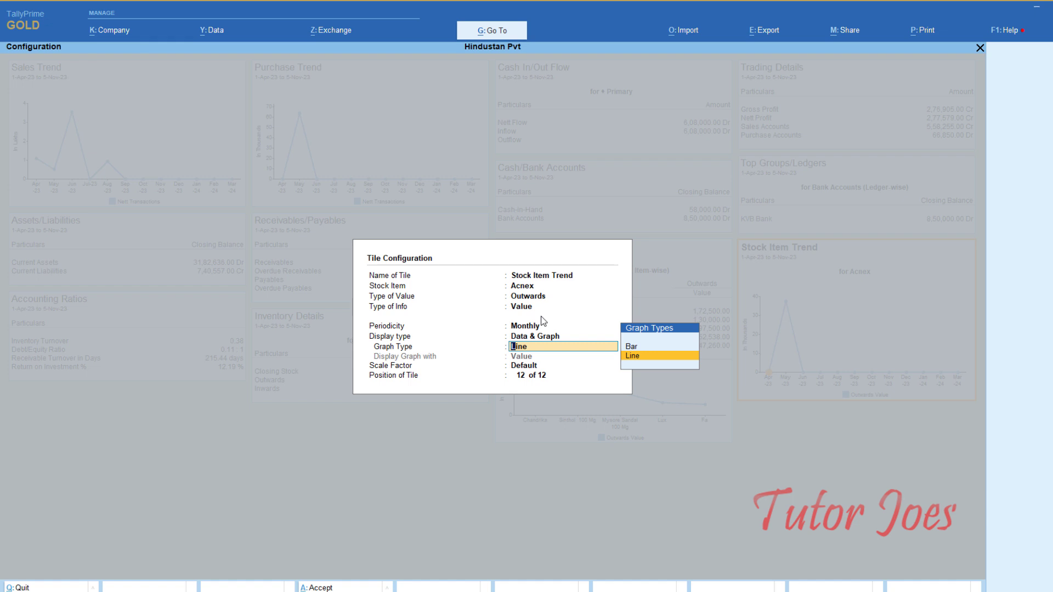
{"action": "key", "text": "Return"}
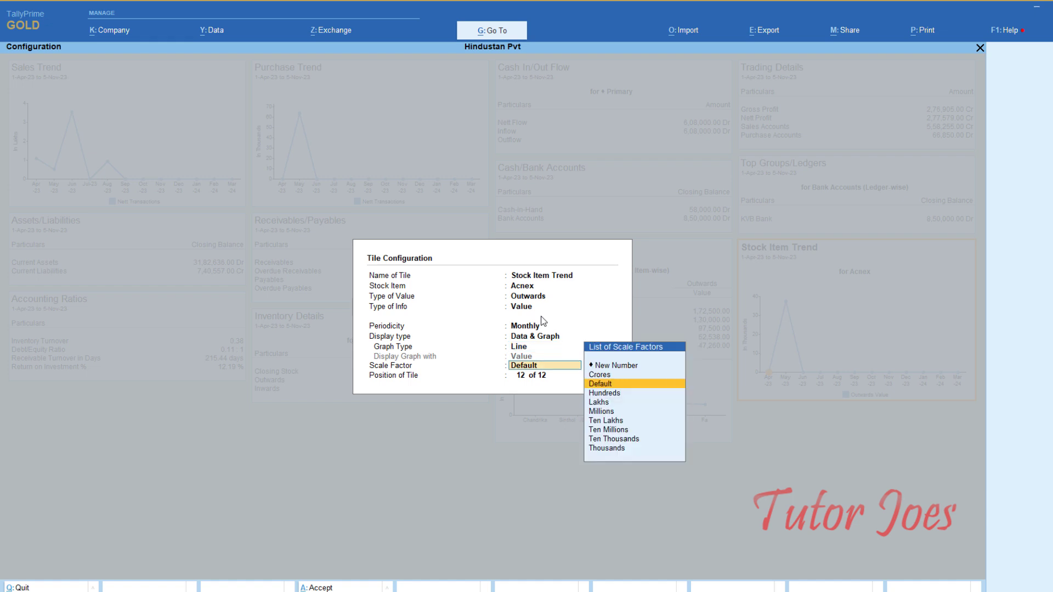
{"action": "key", "text": "Return"}
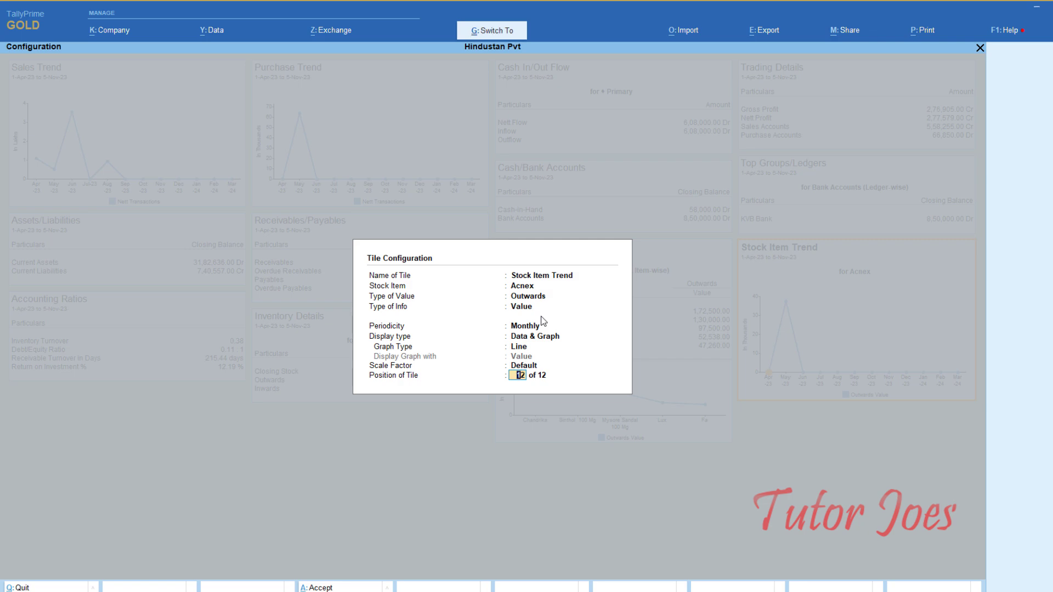
{"action": "key", "text": "Return"}
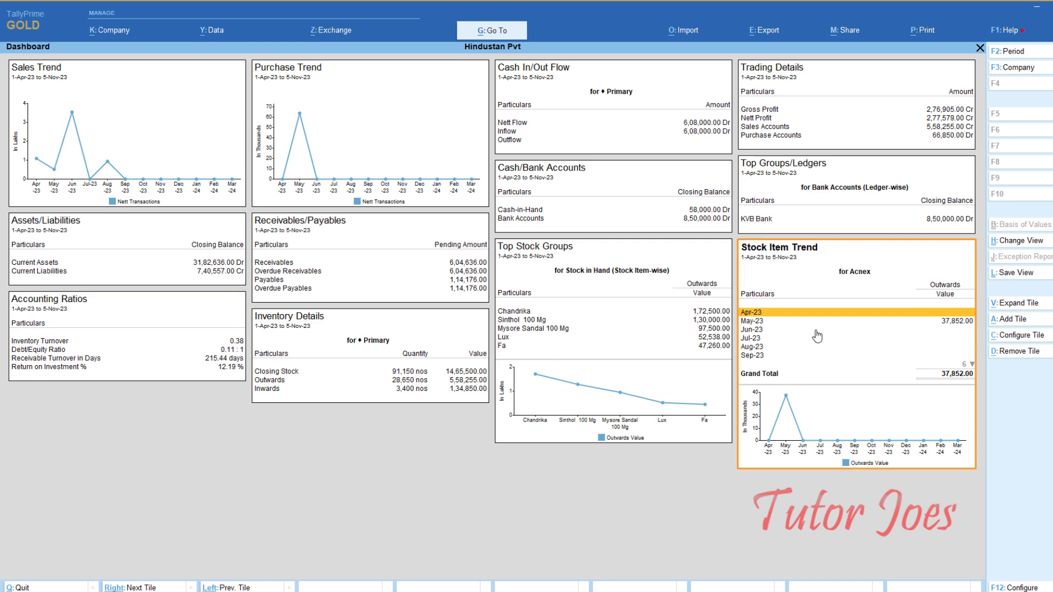
Step: Open Acnex's May-23 vouchers from the Stock Item Trend tile, view the item's monthly summary, and return to the May vouchers
{"action": "key", "text": "Down"}
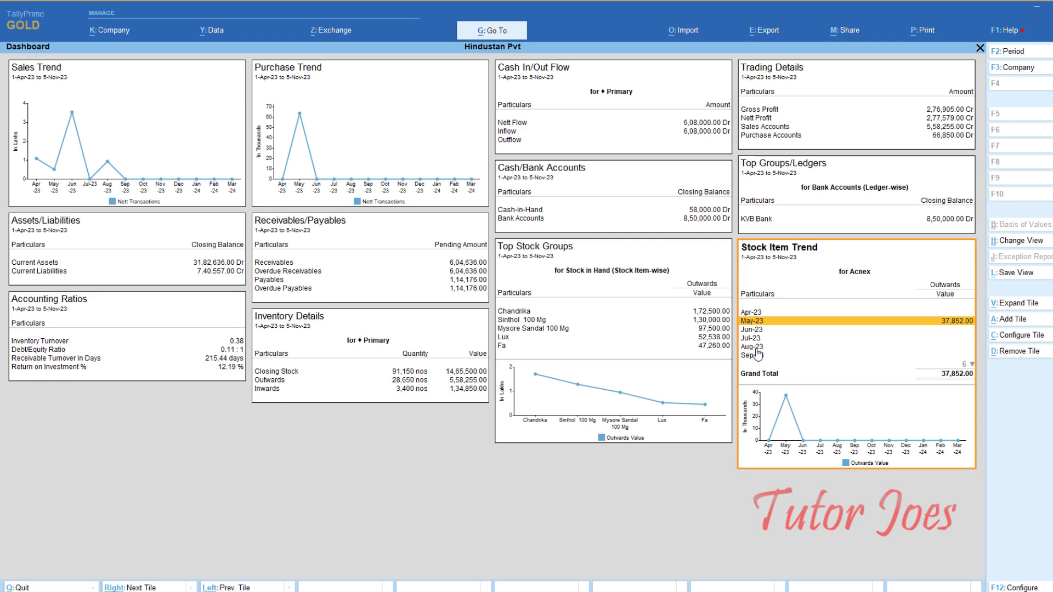
{"action": "key", "text": "Return"}
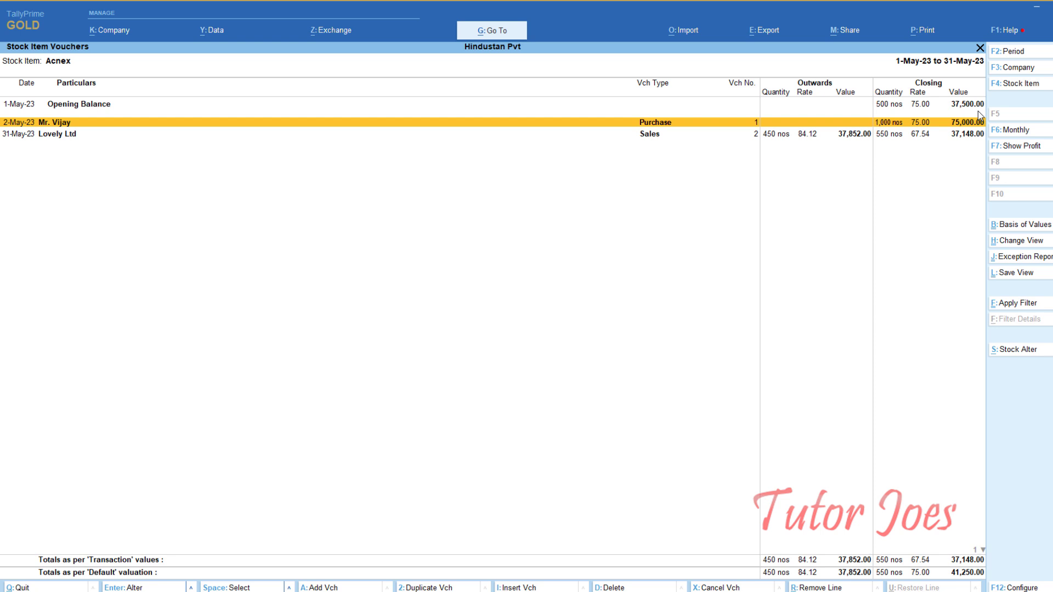
{"action": "key", "text": "F6"}
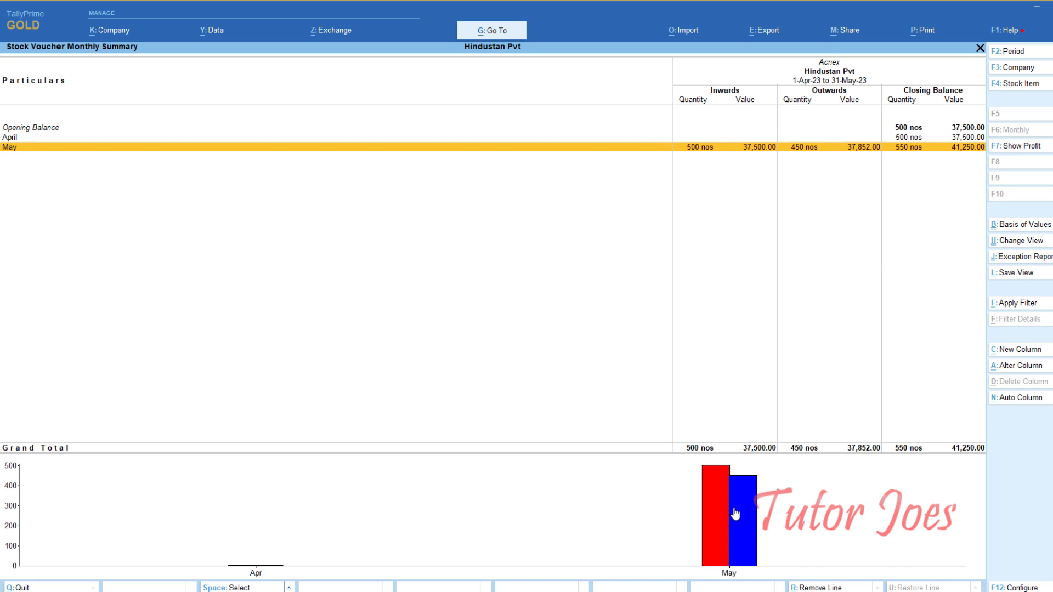
{"action": "key", "text": "Return"}
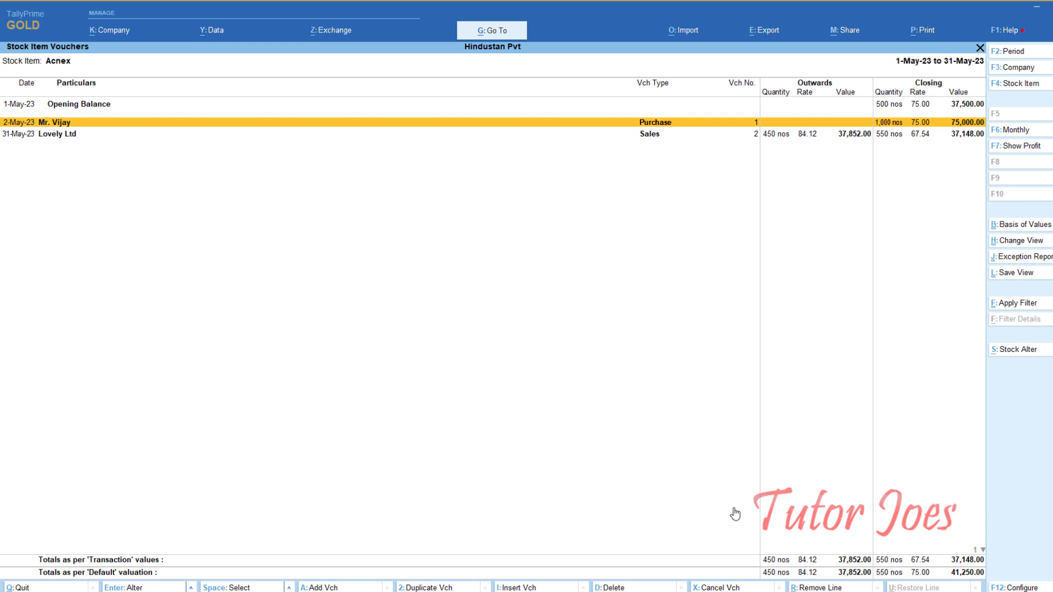
Step: Open the 31-May-23 sales voucher for Lovely Ltd to review its Acnex lines, and quit back to the Dashboard without saving
{"action": "key", "text": "Down"}
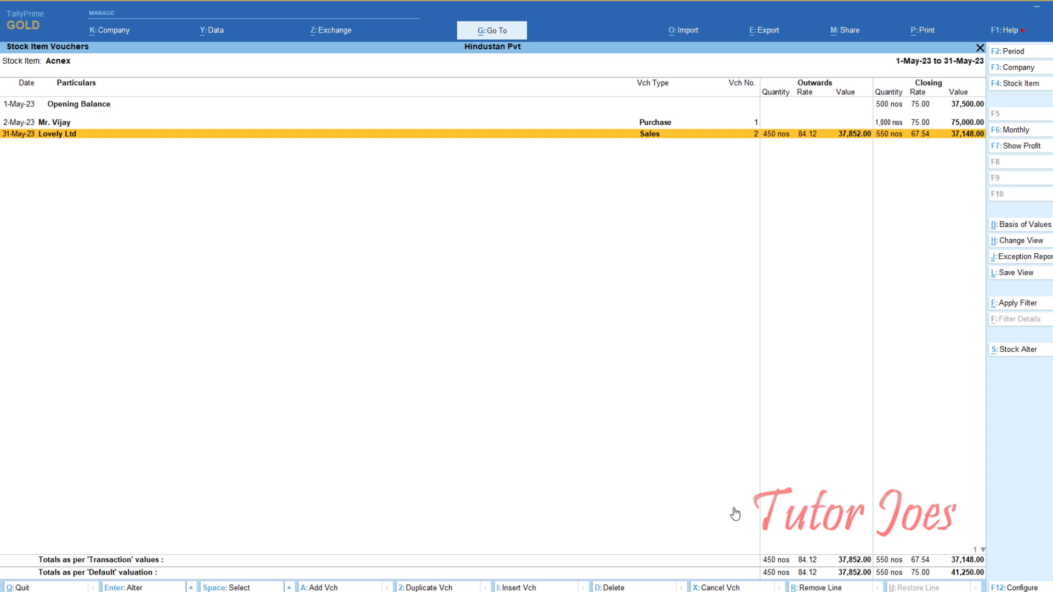
{"action": "key", "text": "Return"}
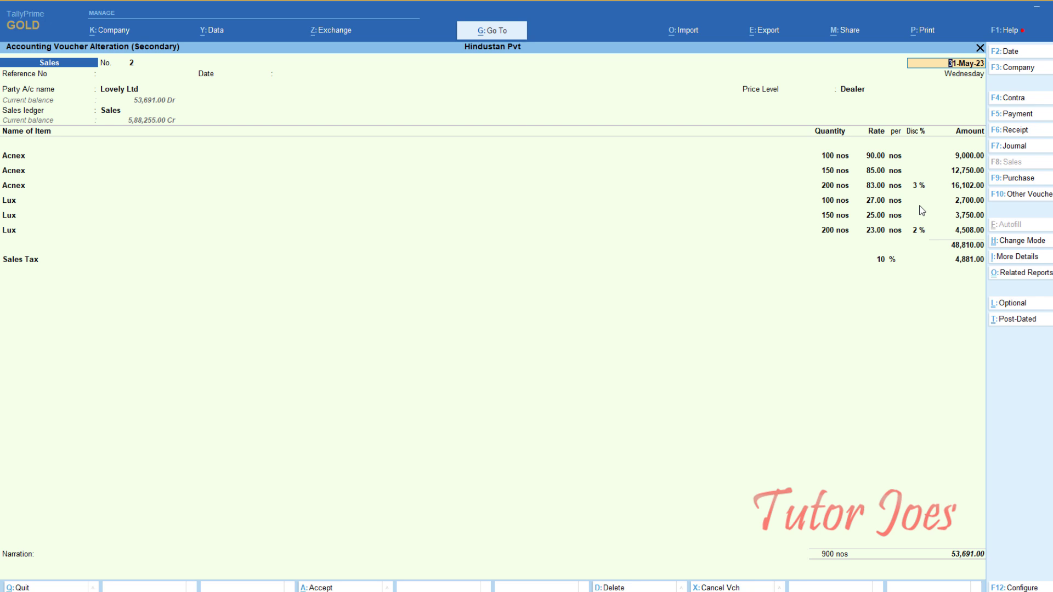
{"action": "key", "text": "BackSpace"}
{"action": "key", "text": "Escape"}
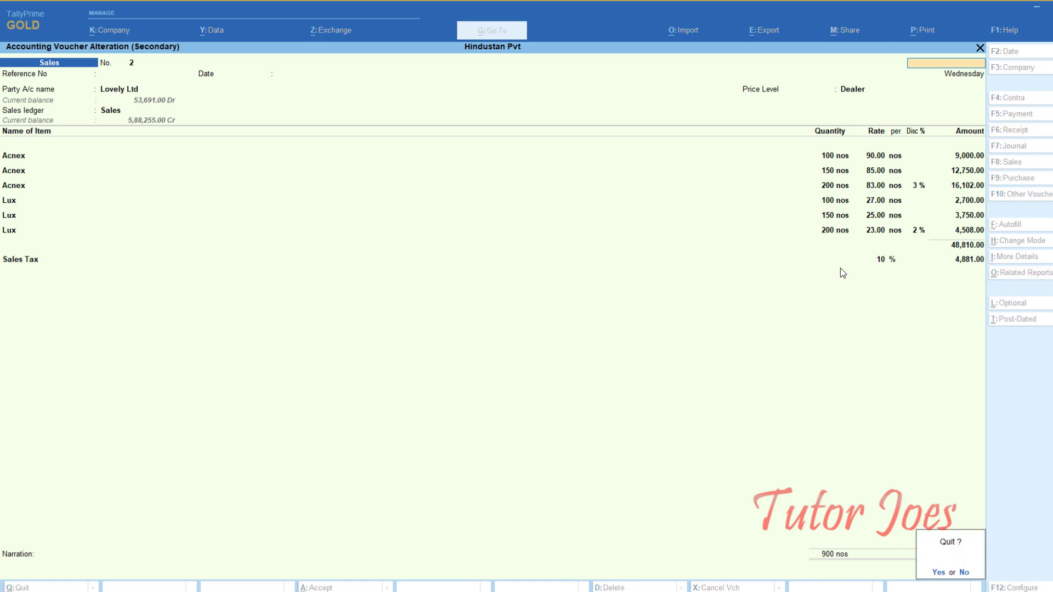
{"action": "key", "text": "y"}
{"action": "key", "text": "Escape"}
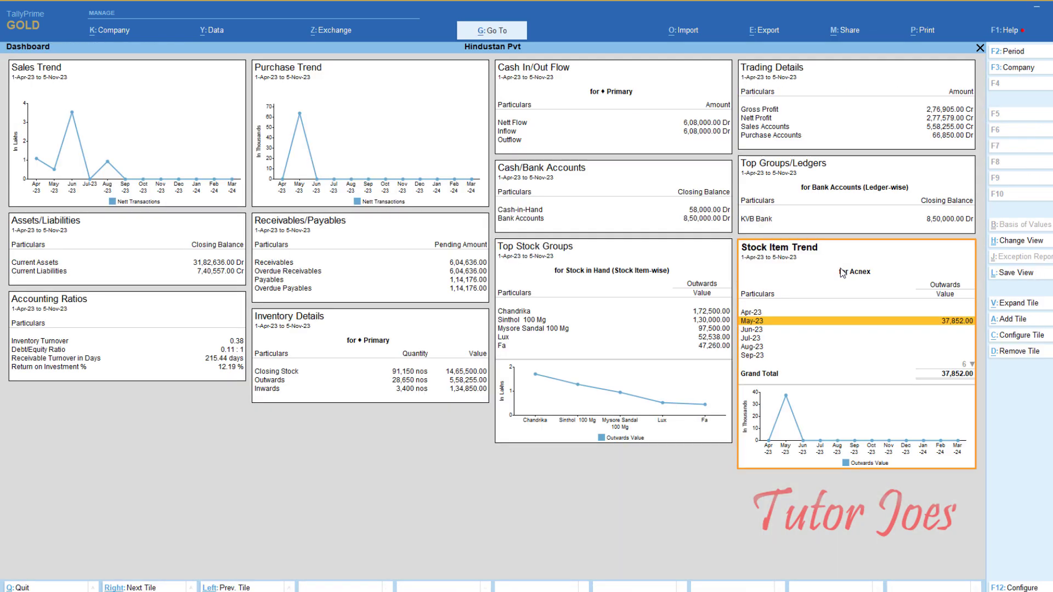